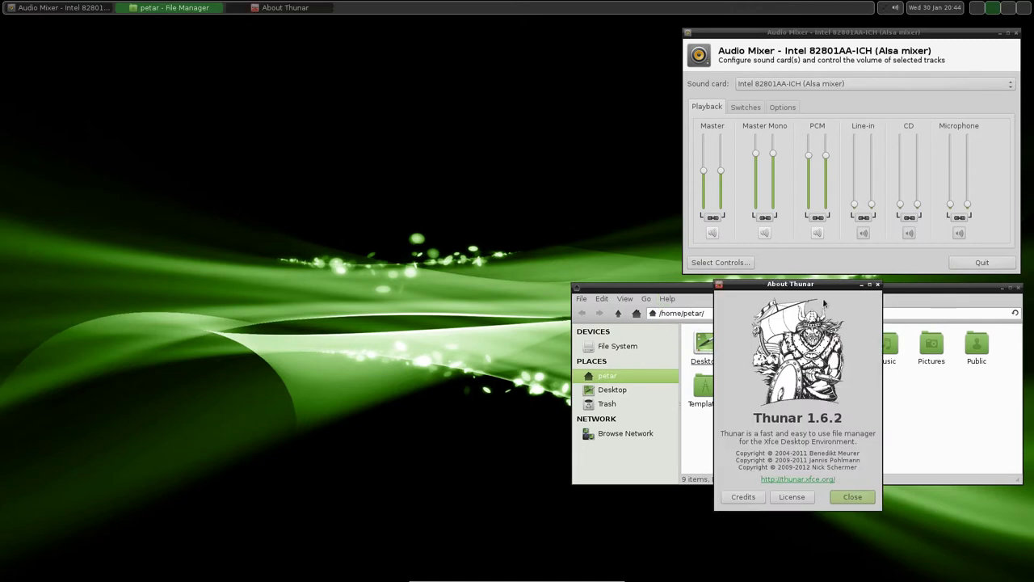
Step: Move the About Thunar window off the folder list and open a terminal in the desktop's free upper area
left_click_drag(822, 289, 898, 333)
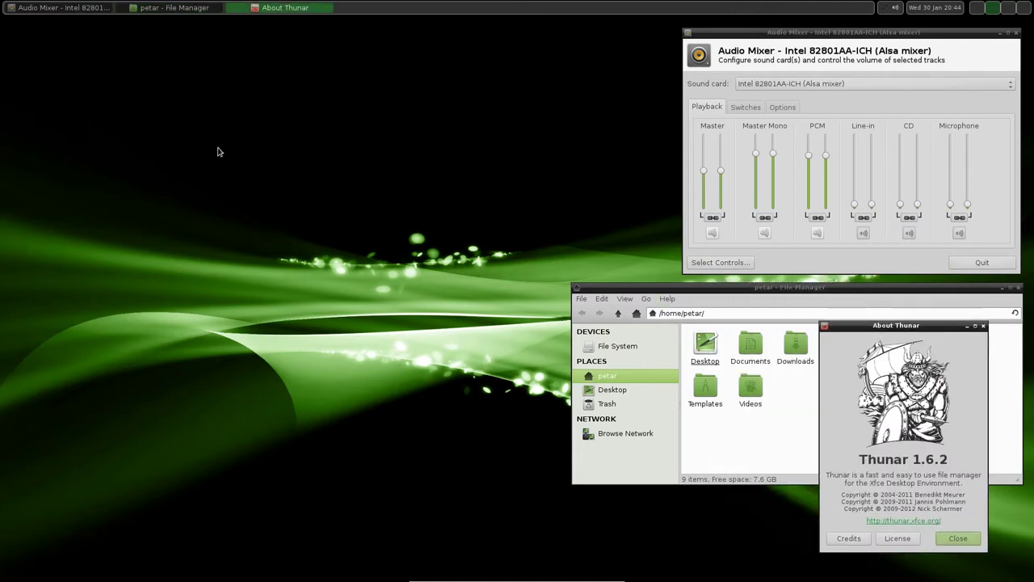
right_click(231, 174)
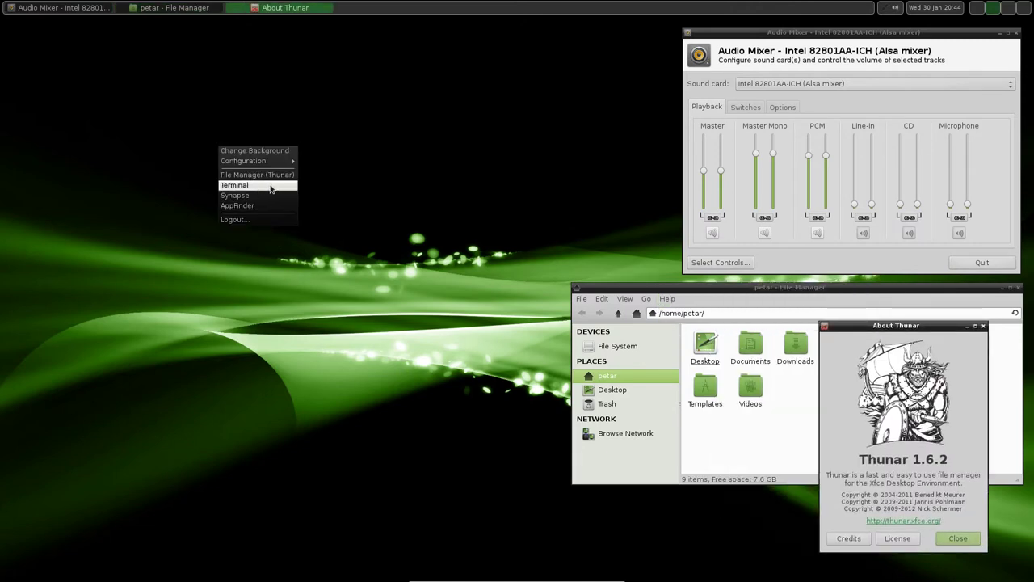
left_click(271, 187)
left_click_drag(441, 160, 471, 62)
Step: Print the kernel release with uname -r and the distribution details with cat /etc/lsb-release
type("uname -r")
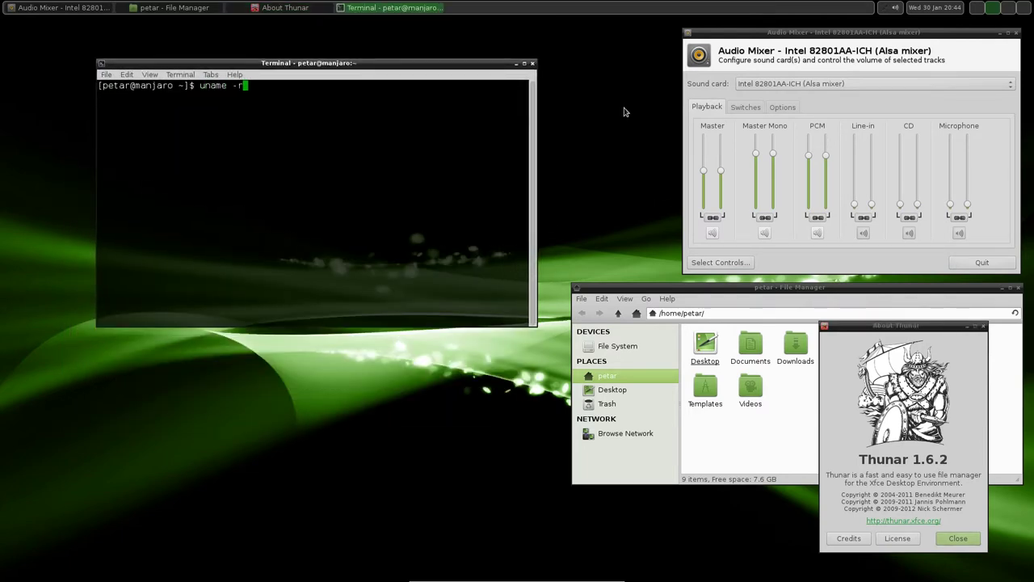
key("Return")
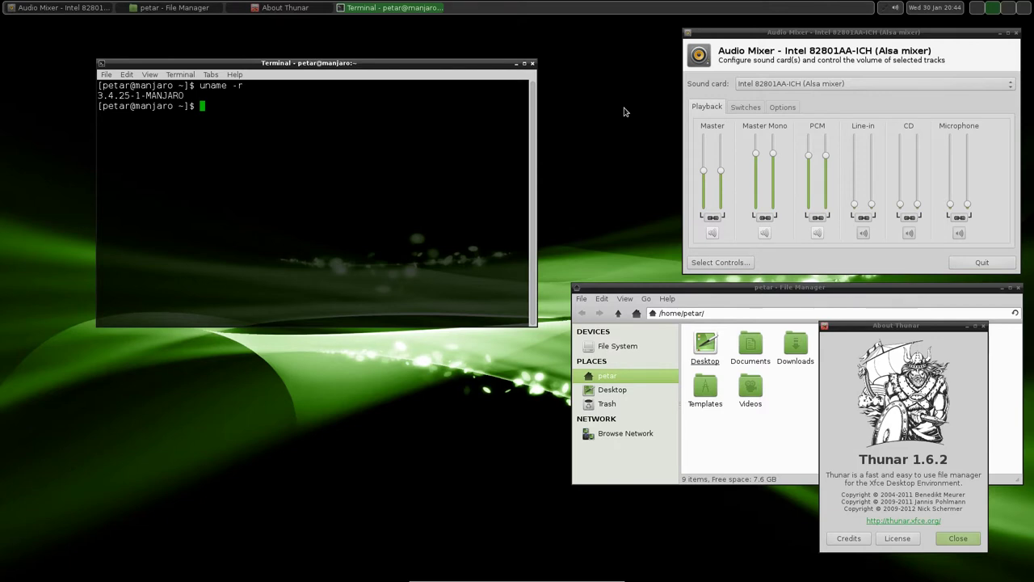
type("cat /etc/lsb-release")
key("Return")
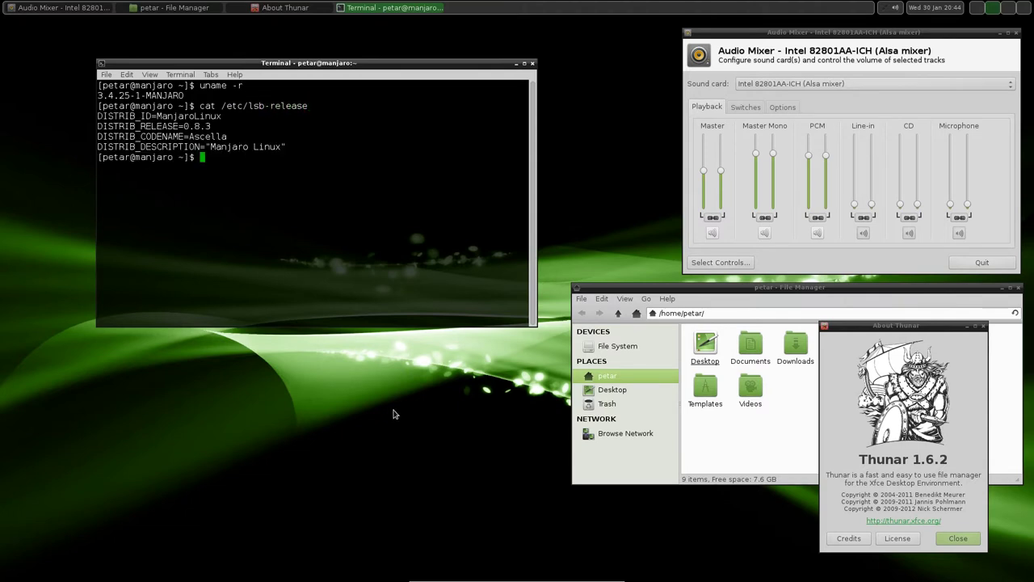
Step: Open the Synapse search launcher from the desktop and dismiss it
right_click(354, 354)
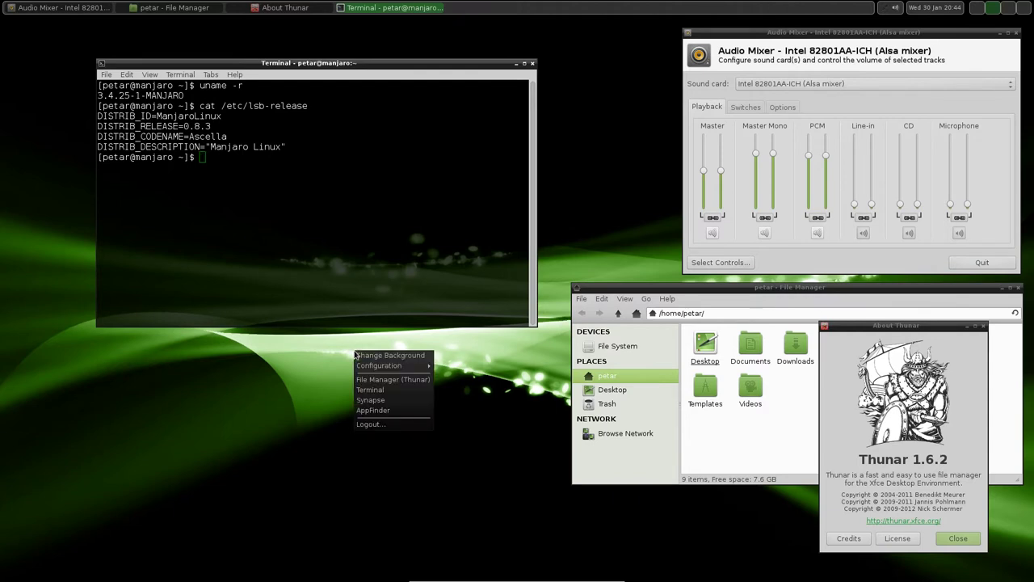
left_click(389, 401)
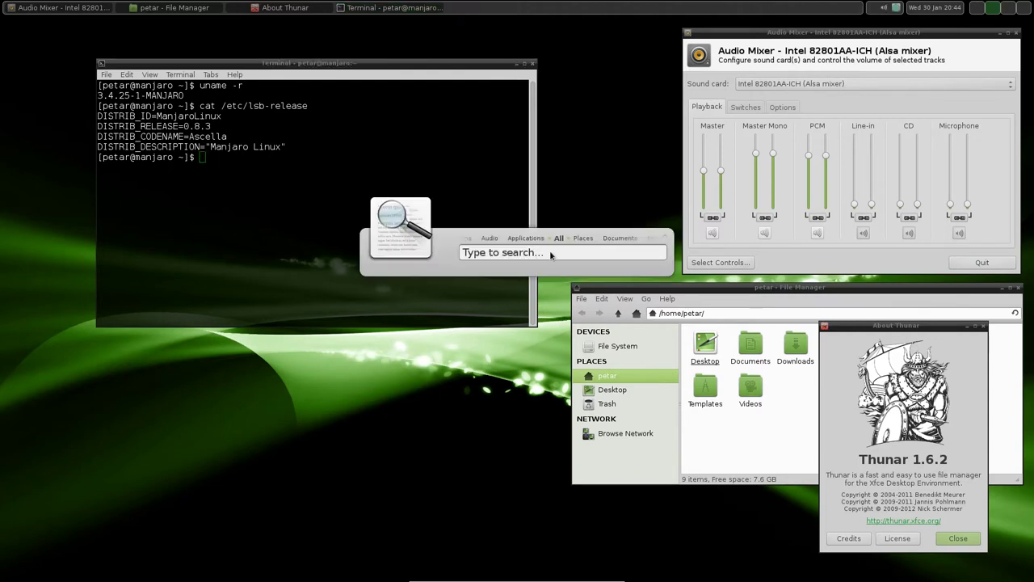
left_click(896, 8)
left_click(896, 8)
left_click(897, 8)
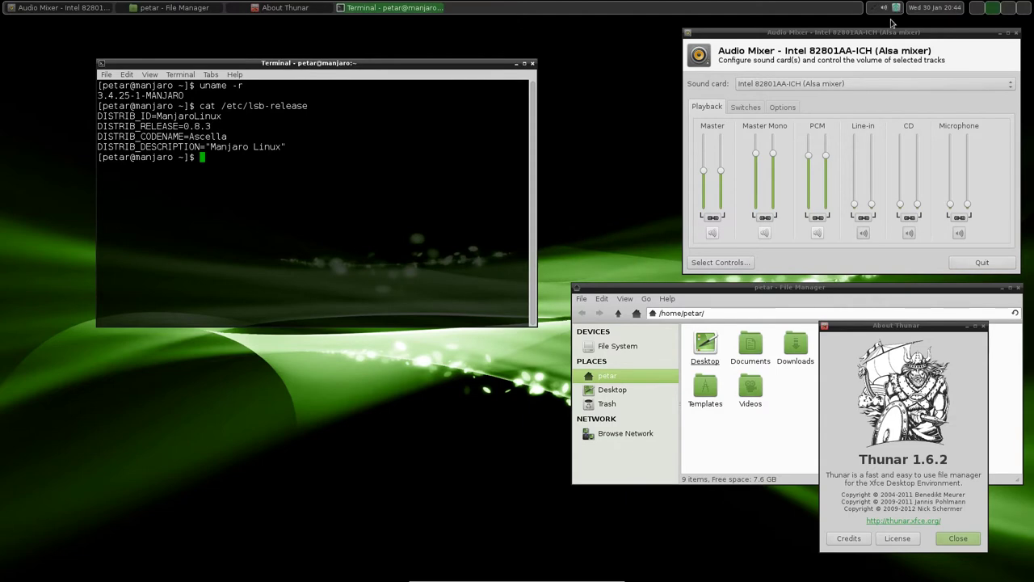
Step: Open AppFinder, place its window below the terminal's output, and list the Office applications
right_click(213, 381)
left_click(235, 438)
left_click_drag(533, 167, 323, 272)
left_click_drag(487, 329, 475, 307)
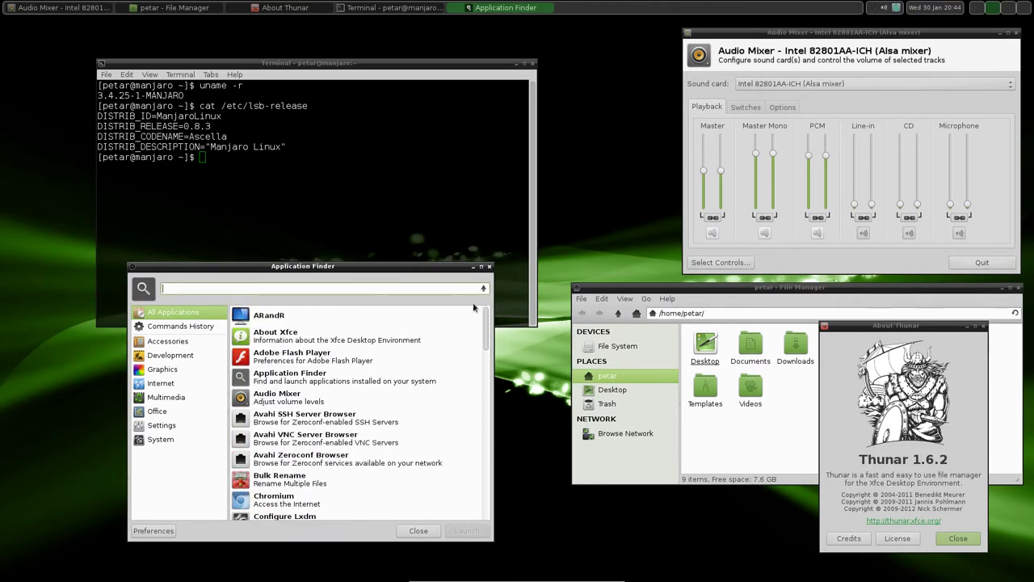
left_click(157, 411)
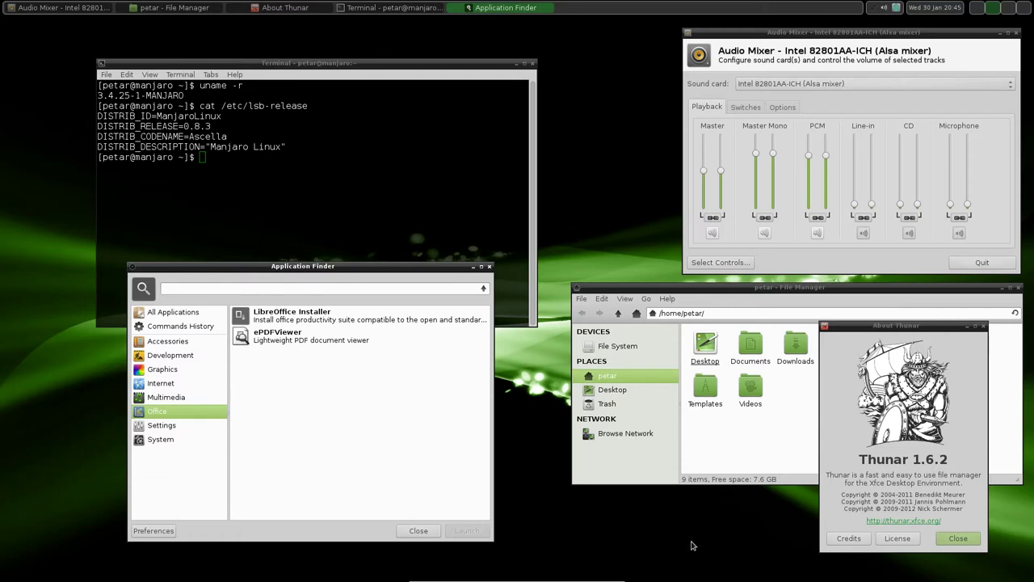
Step: Switch to desktop 1 and open the background changer with its preferences
left_click(977, 10)
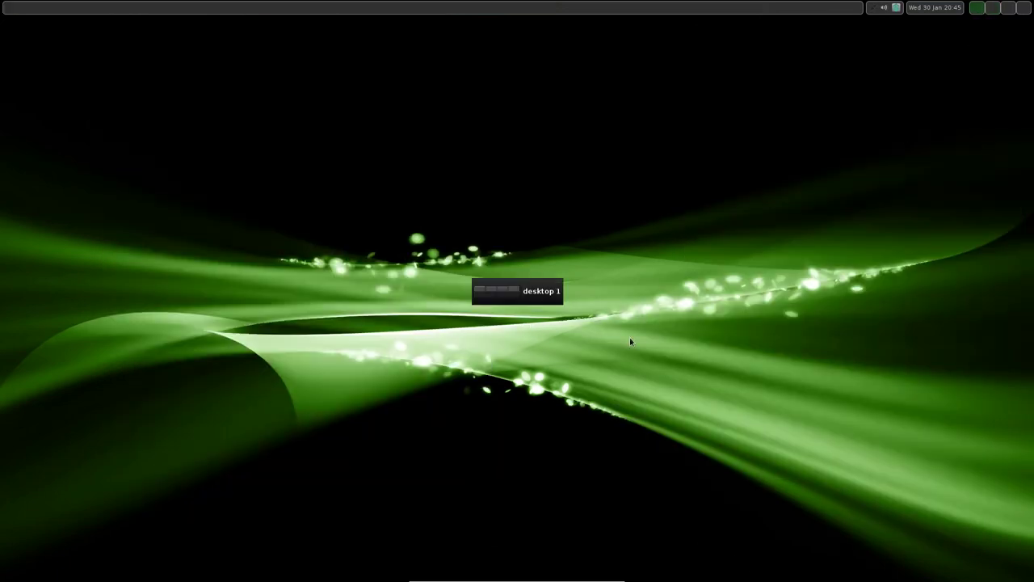
right_click(437, 120)
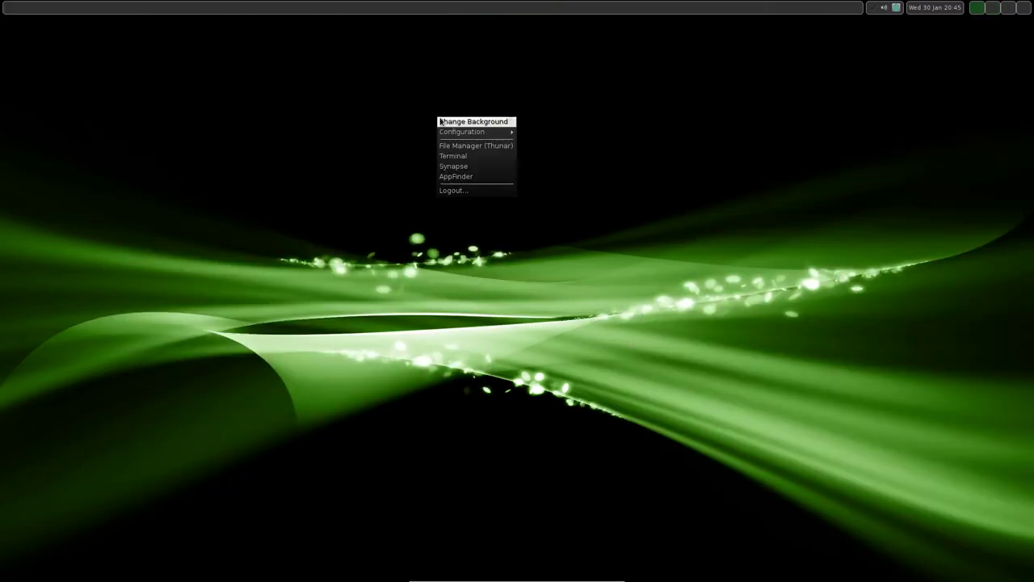
left_click(459, 121)
left_click_drag(263, 98, 232, 45)
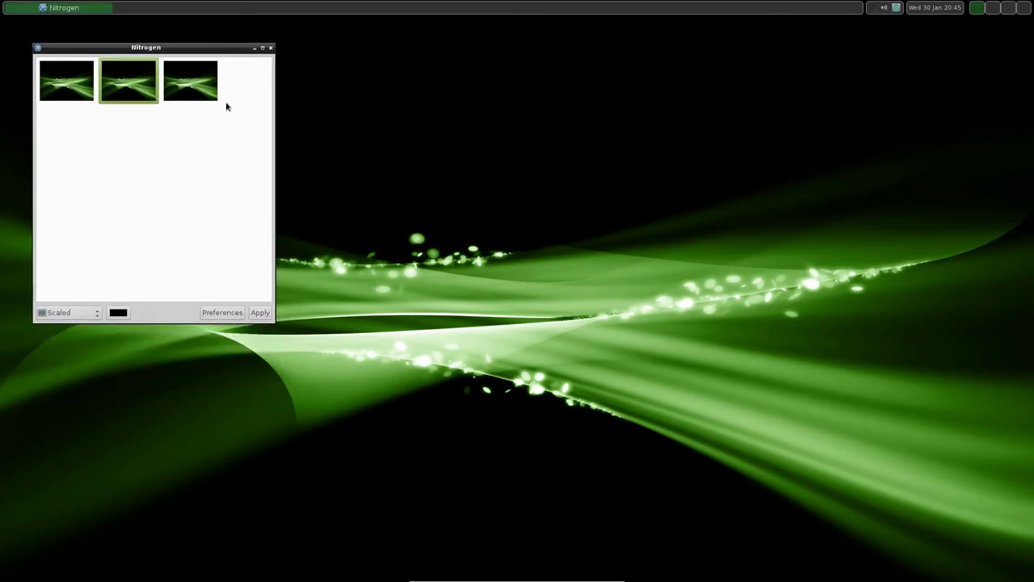
left_click(229, 317)
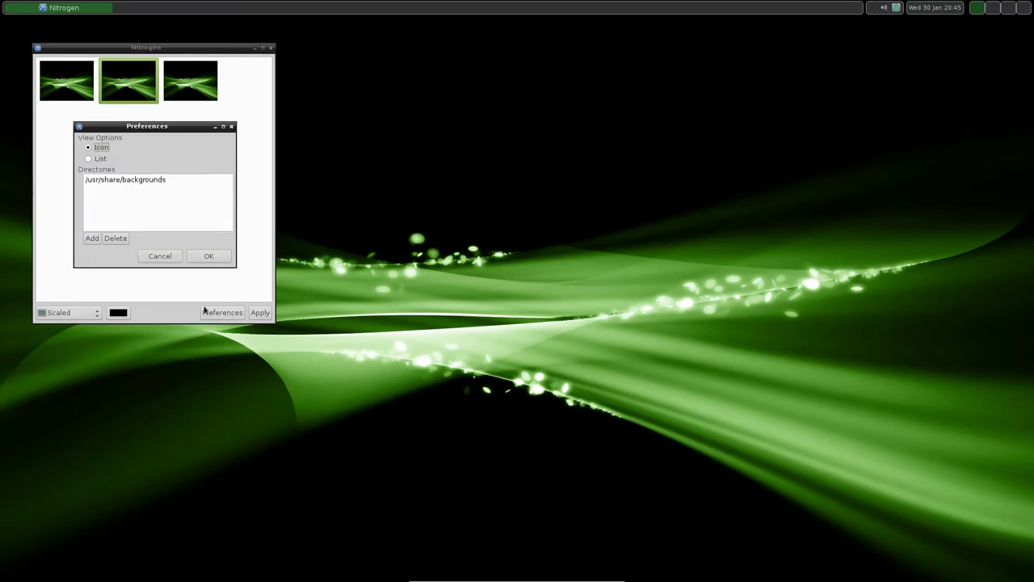
Step: Open the Screen Display & Resolution settings and choose 1920x1080 as the resolution of output VBOX0
right_click(374, 113)
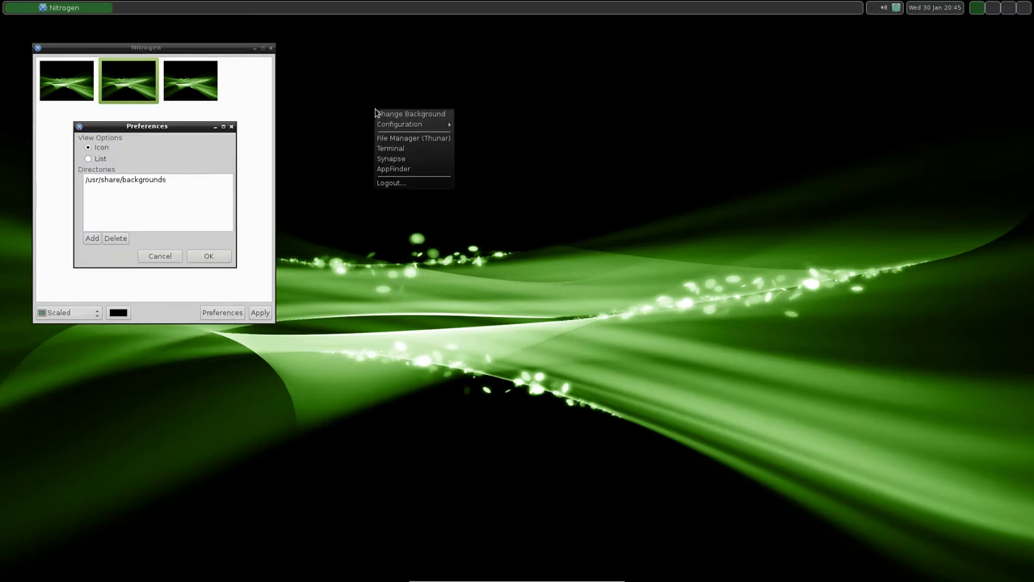
mouse_move(394, 128)
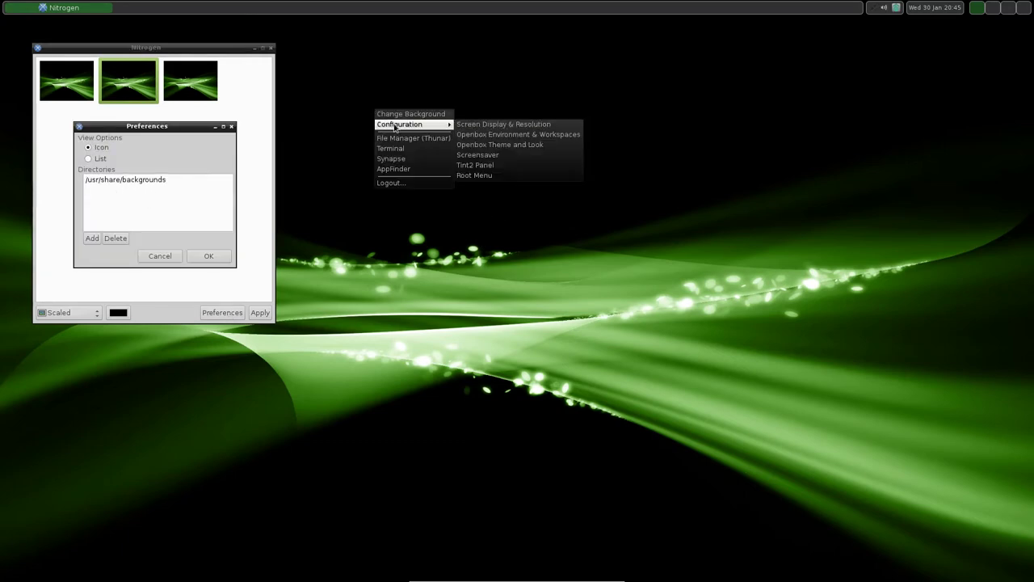
left_click(485, 124)
left_click_drag(656, 213, 410, 88)
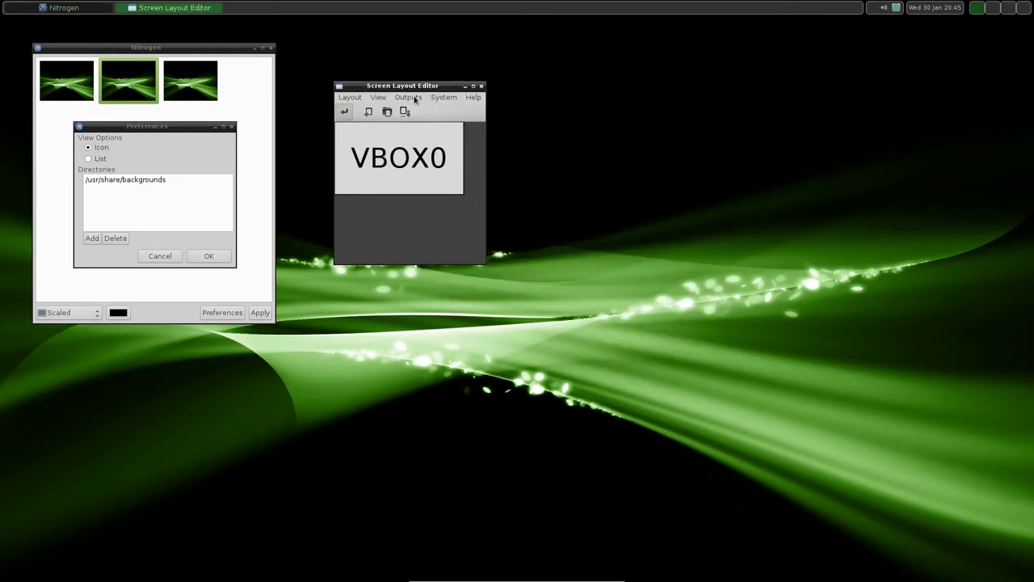
left_click(411, 97)
mouse_move(432, 109)
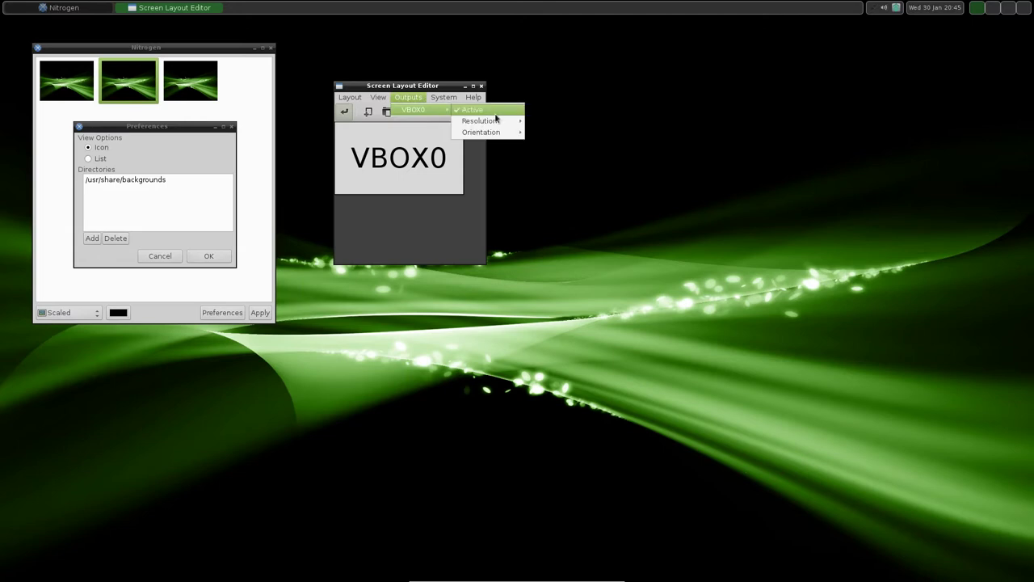
mouse_move(501, 122)
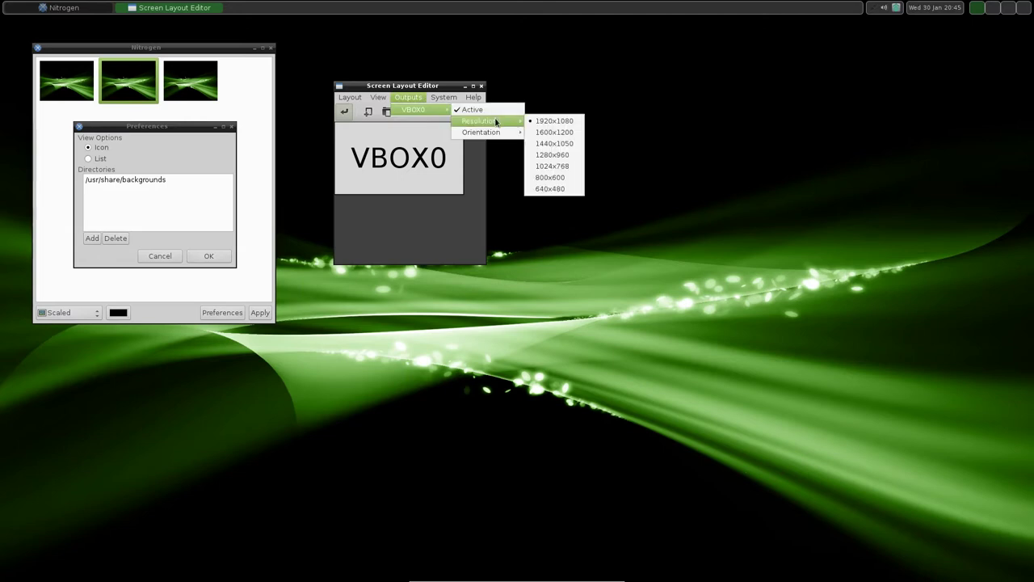
left_click(573, 123)
Step: Open the Openbox Environment & Workspaces settings beside the screen layout window and look at the theme list
right_click(591, 131)
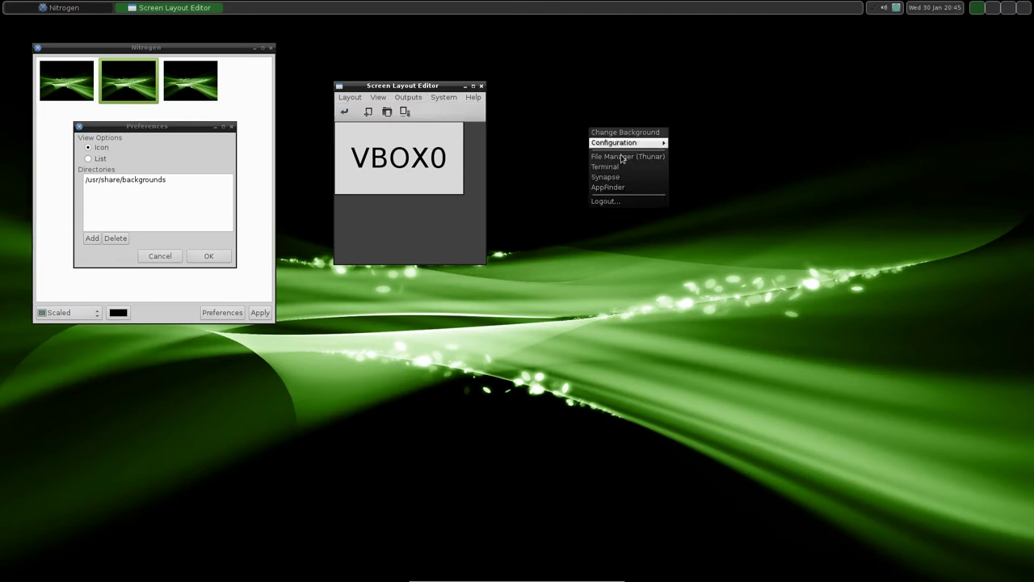
mouse_move(624, 150)
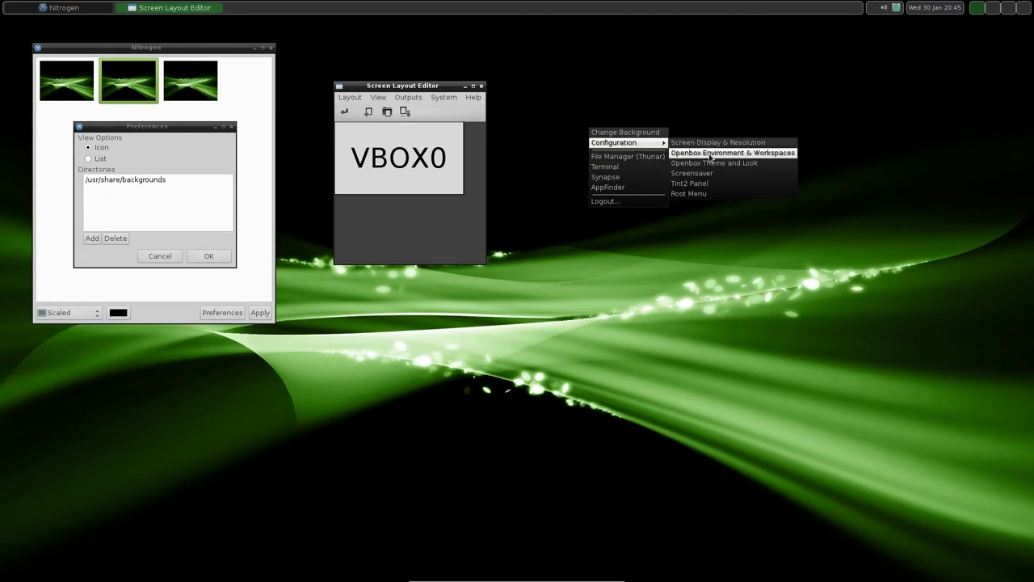
left_click(778, 156)
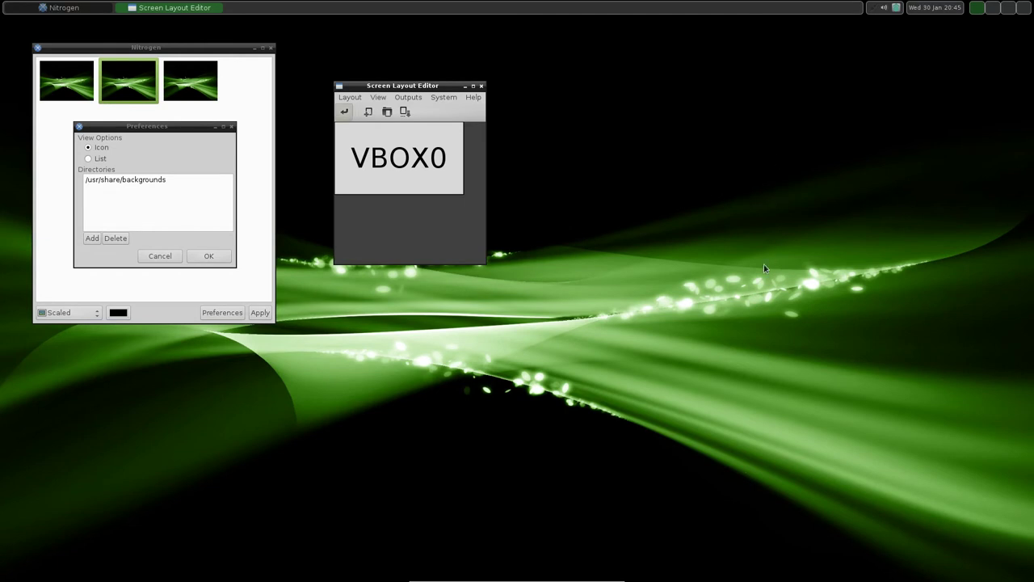
left_click_drag(731, 139, 668, 41)
left_click_drag(843, 213, 851, 80)
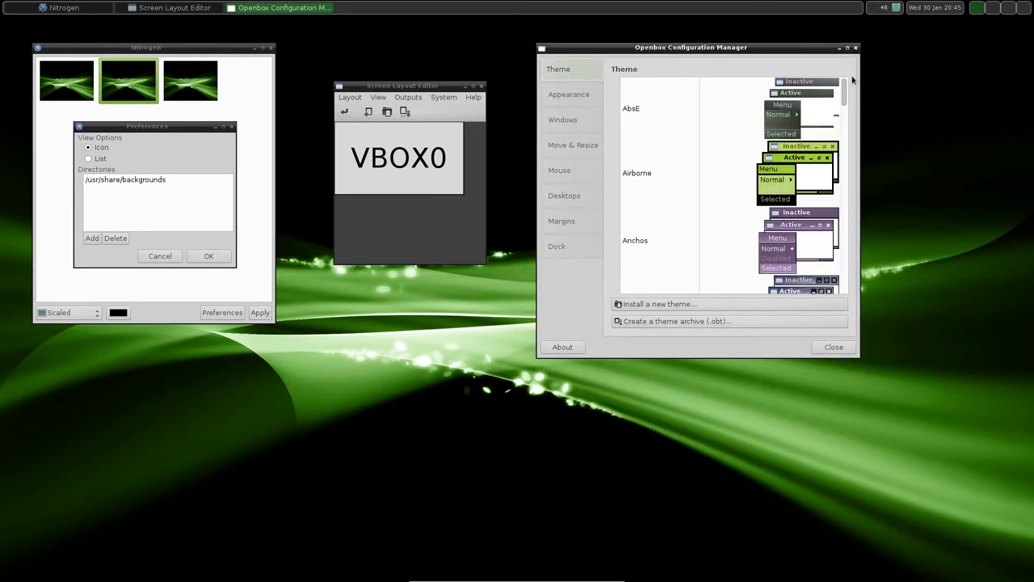
Step: Review the Openbox settings for Appearance, Windows, Move & Resize, Mouse, Desktops, Margins and Dock
left_click(564, 96)
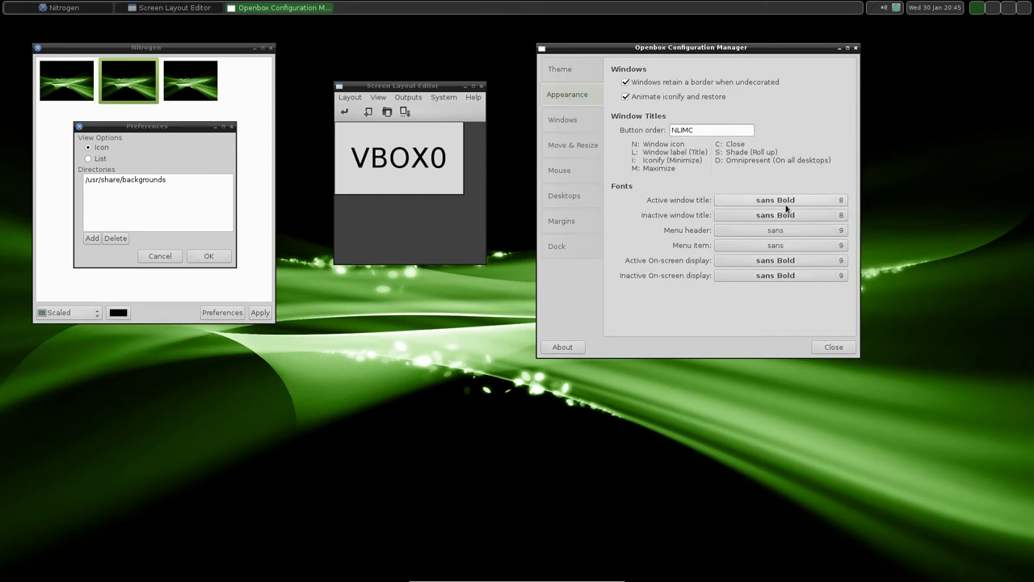
left_click(582, 121)
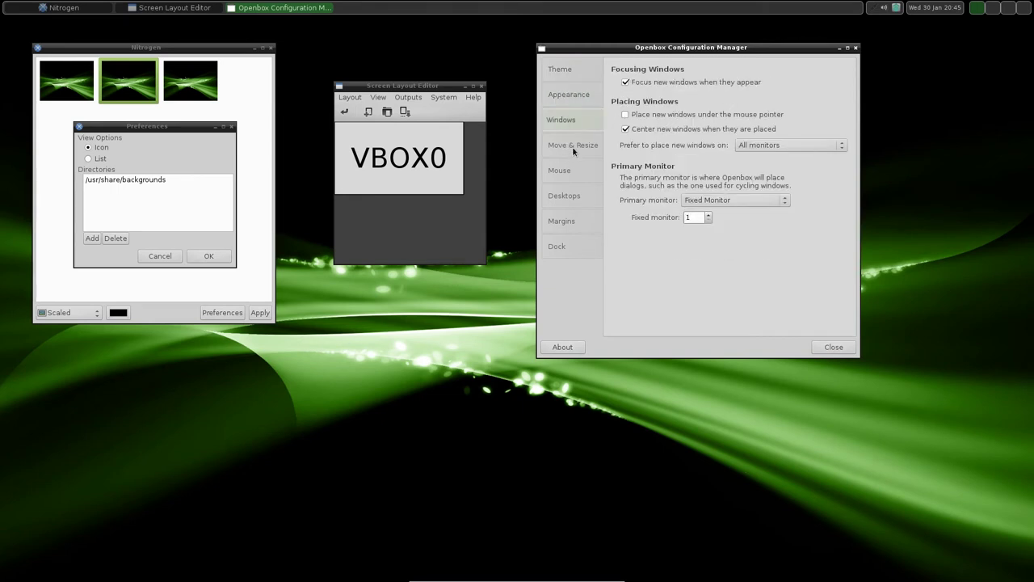
left_click(574, 150)
left_click(569, 172)
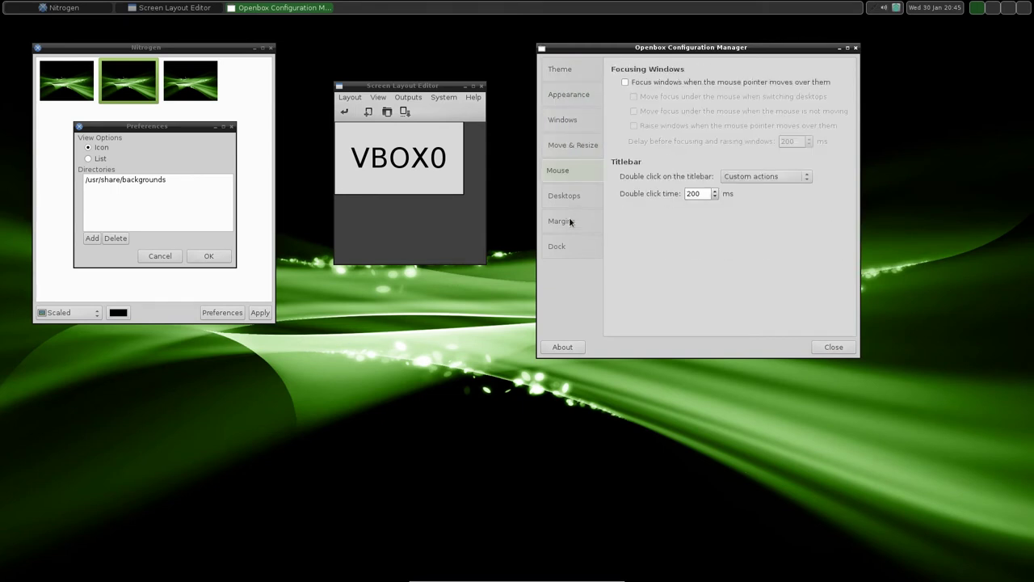
left_click(569, 197)
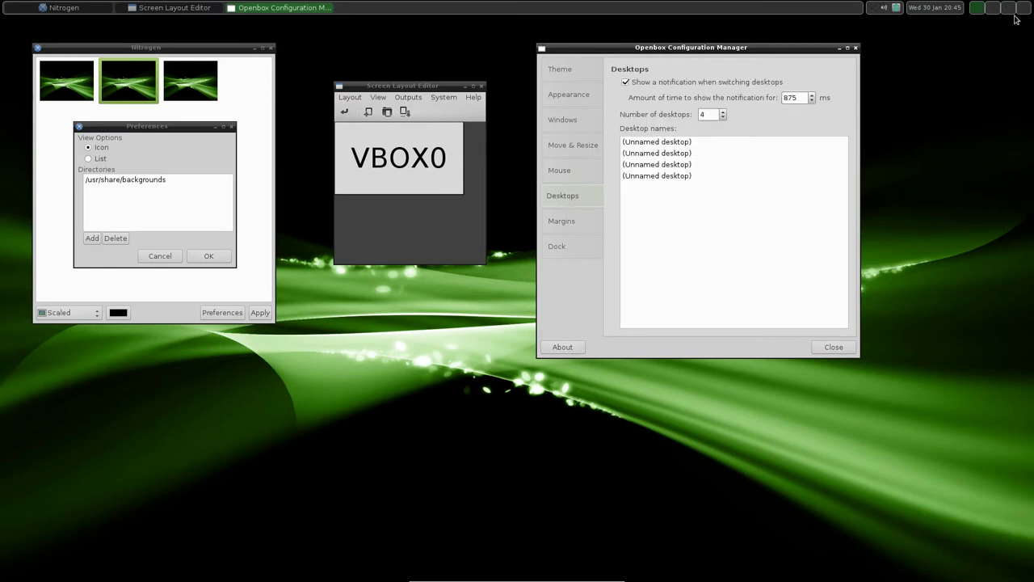
left_click(560, 220)
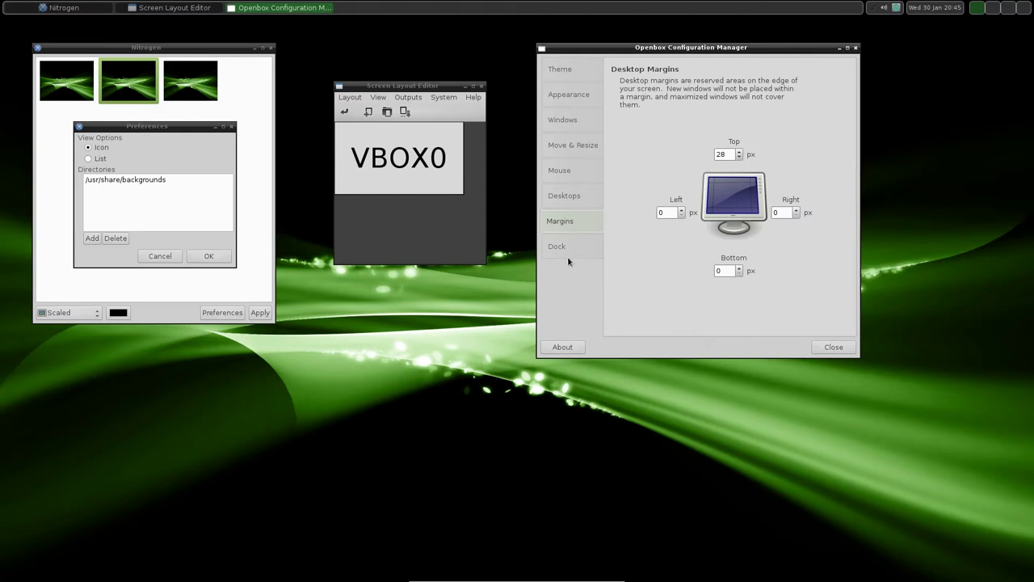
left_click(567, 253)
Step: Open the Openbox Theme and Look settings, move the window to free space, and look through the widget styles
right_click(925, 159)
mouse_move(937, 175)
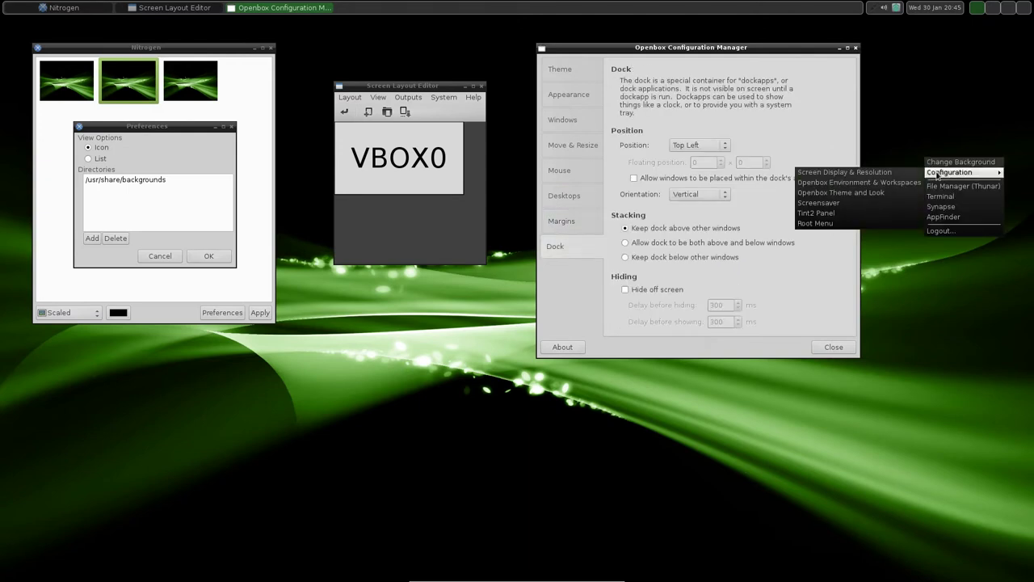
left_click(864, 193)
left_click_drag(374, 342, 511, 289)
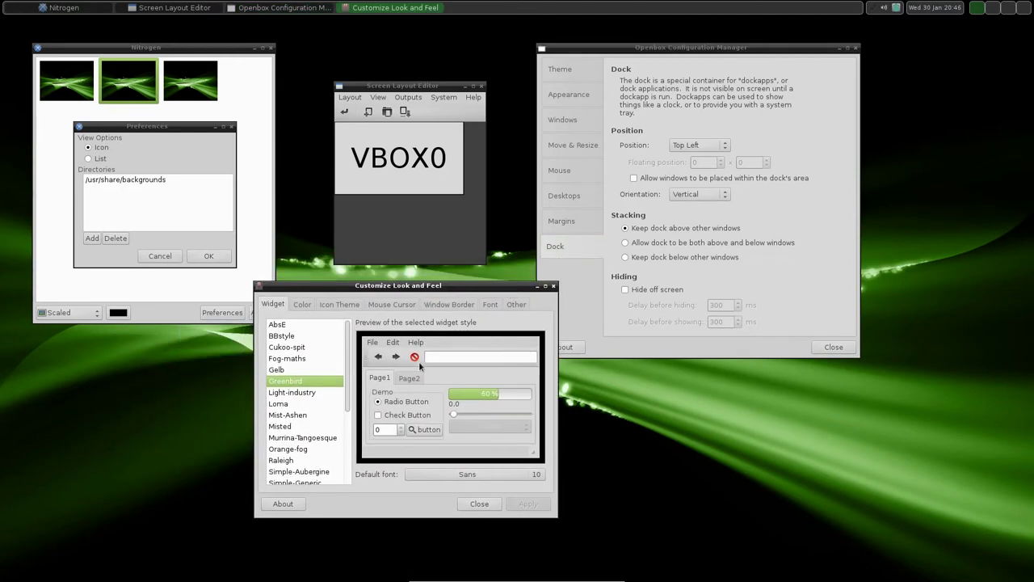
scroll(344, 376, "down", 5)
scroll(344, 376, "up", 5)
Step: Turn on the customized color scheme and switch it off again
left_click(303, 305)
left_click(272, 324)
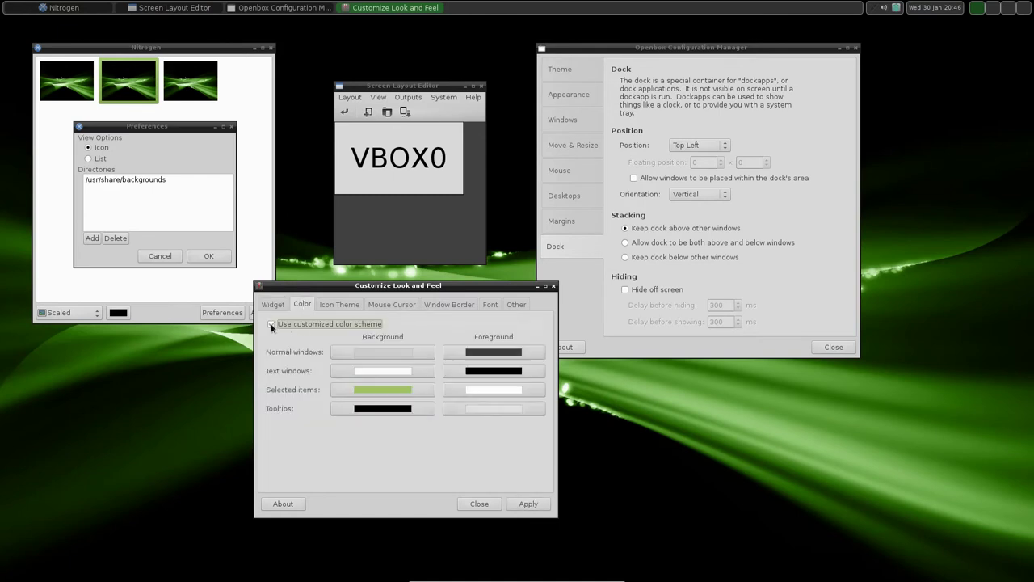
left_click(271, 324)
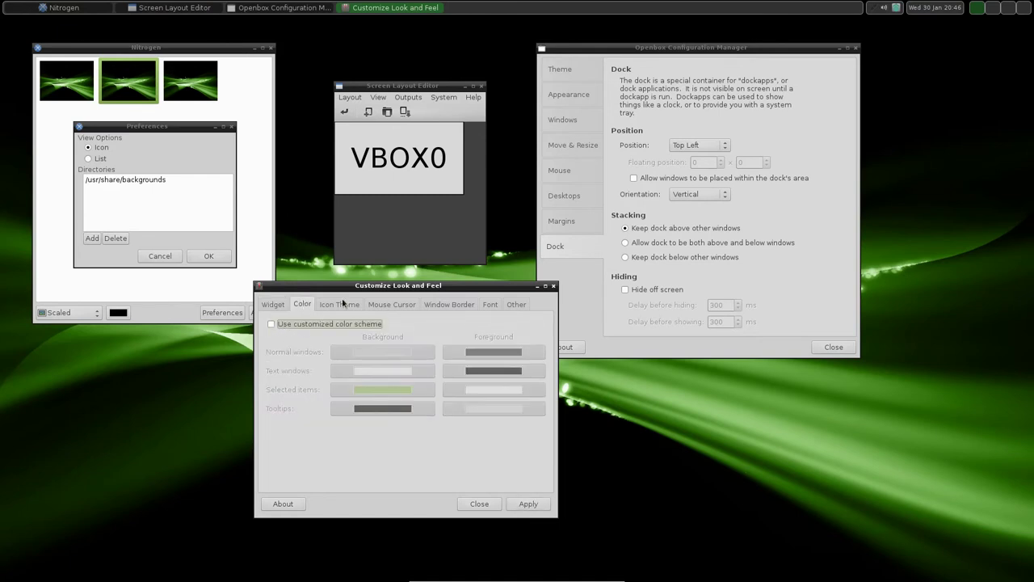
Step: Look at the available icon themes and select the Simple-and-Soft mouse cursor theme for preview
left_click(340, 304)
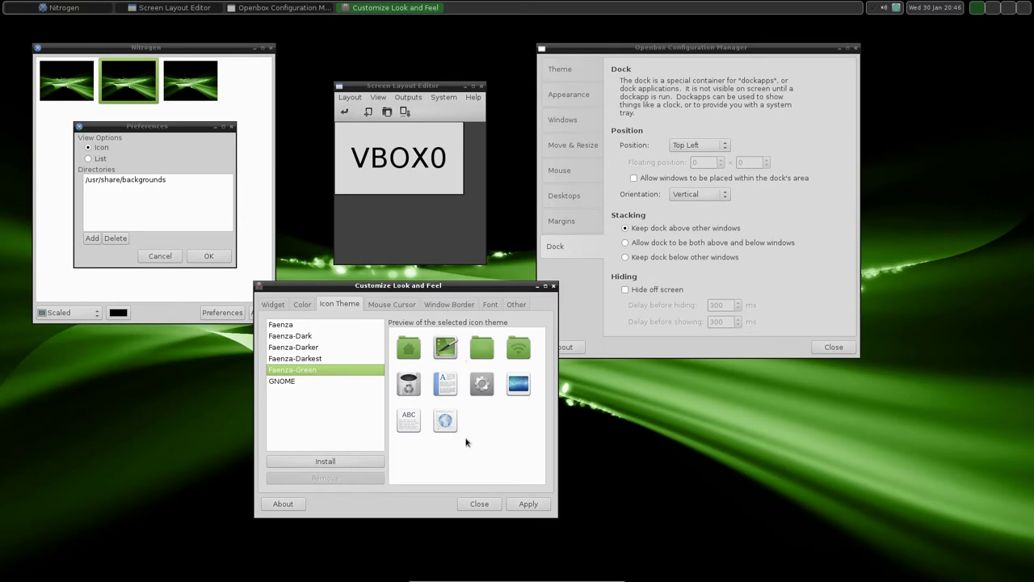
left_click(392, 307)
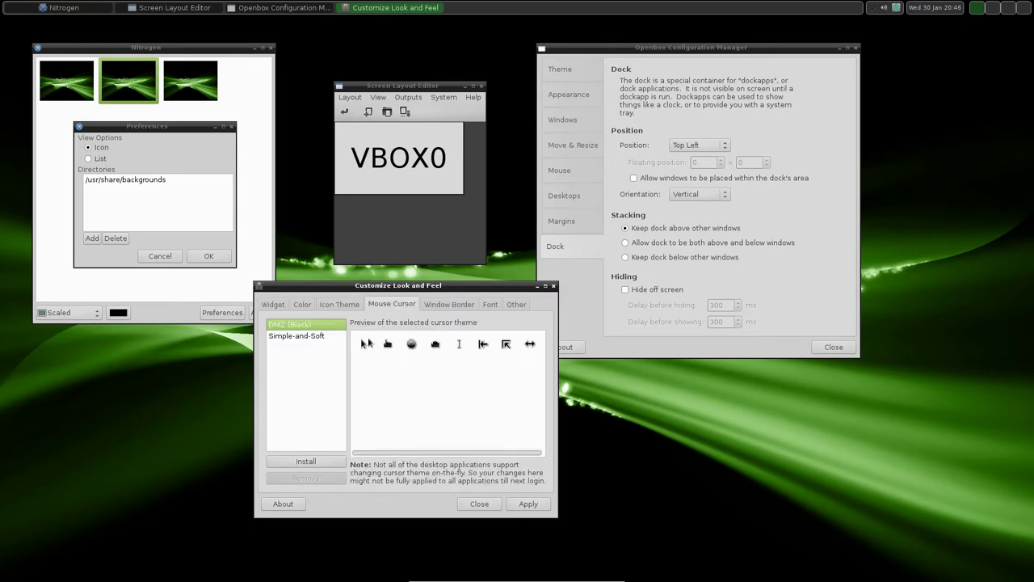
left_click(305, 338)
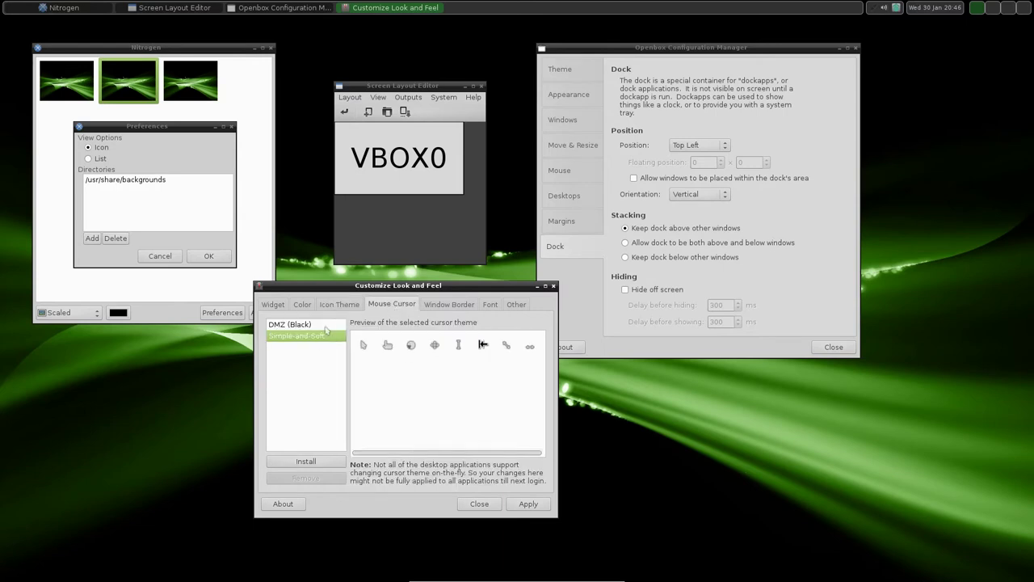
Step: Check the DMZ (Black) cursor theme and review the Window Border, Font and Other settings
left_click(327, 328)
left_click(441, 306)
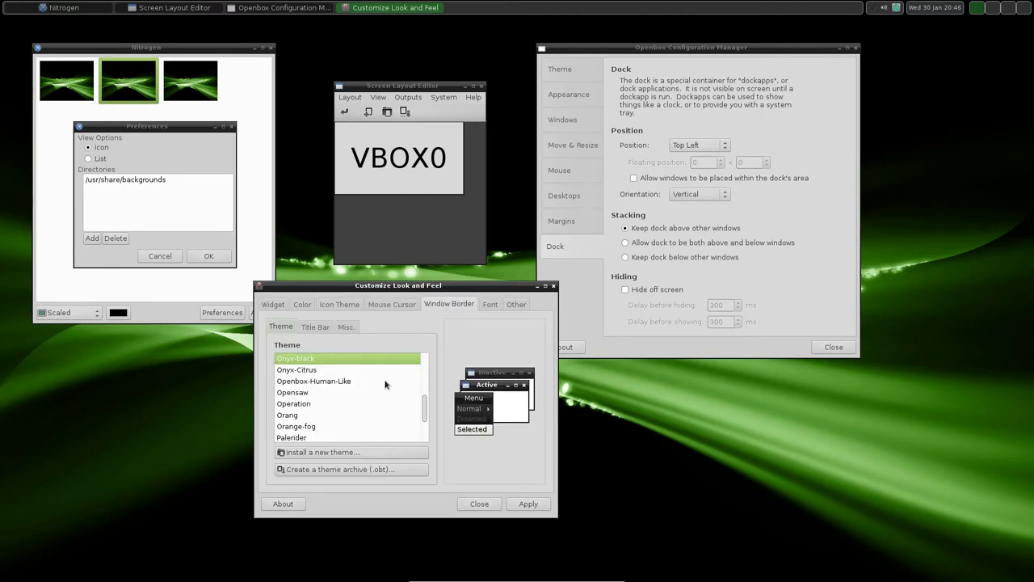
left_click_drag(422, 402, 489, 318)
left_click(490, 305)
left_click(515, 305)
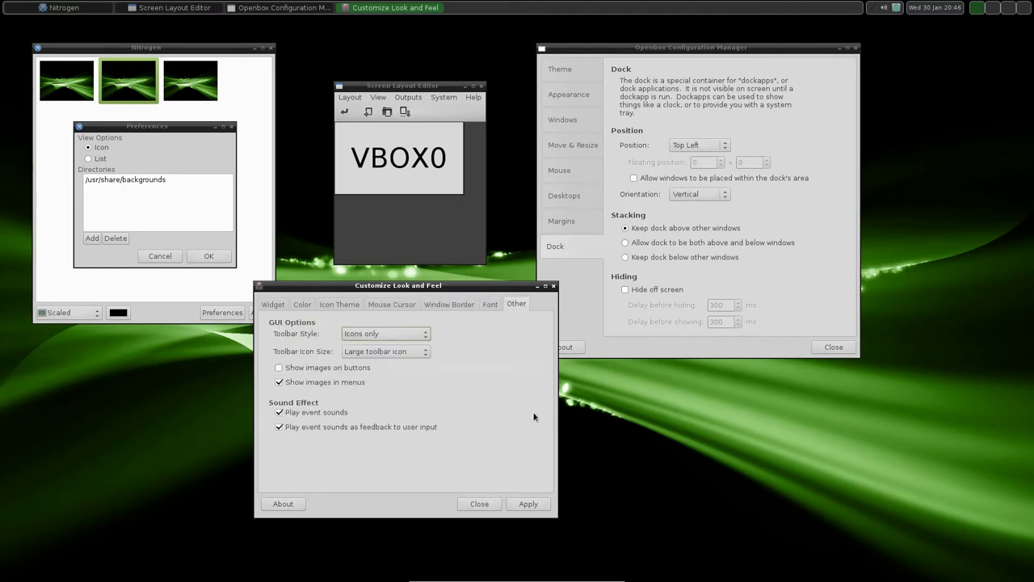
Step: Open the Screensaver preferences and set the mode to Only One Screen Saver
right_click(765, 408)
mouse_move(787, 422)
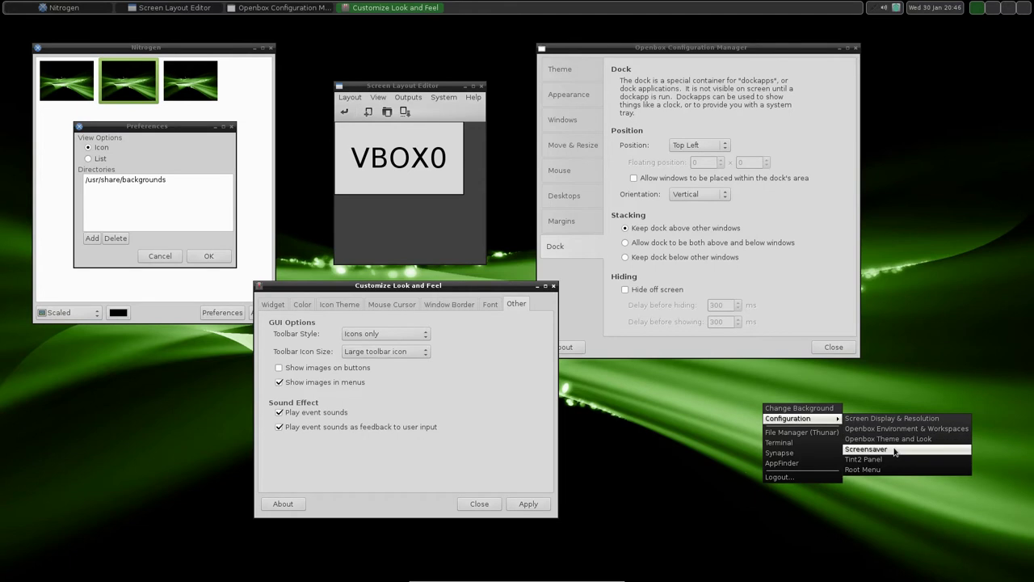
left_click(869, 450)
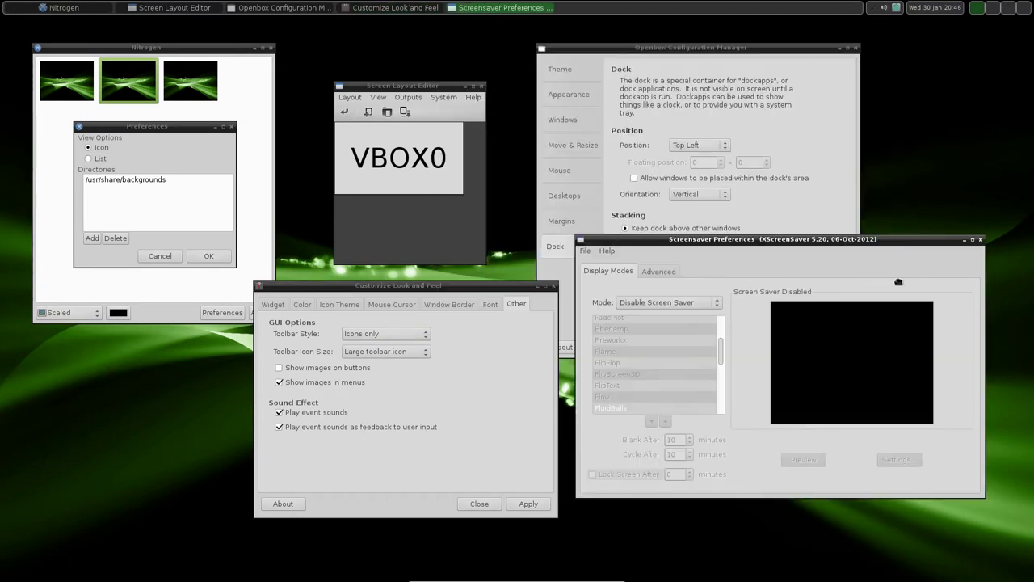
left_click(651, 358)
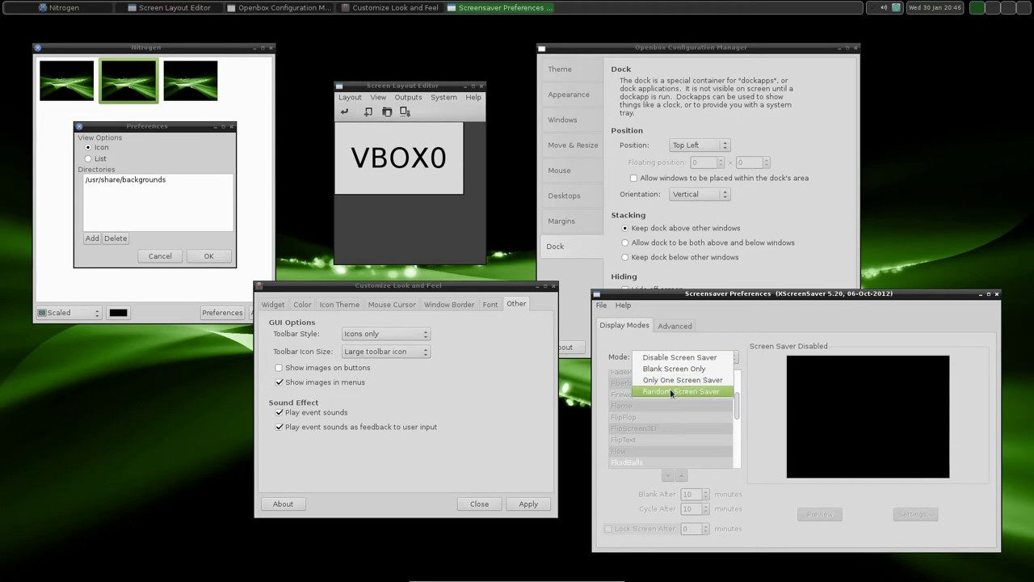
left_click(670, 385)
Step: Preview the Twang, VidWhacker and TronBit screensavers and look at the blank, cycle and lock timing options
left_click_drag(737, 402, 737, 450)
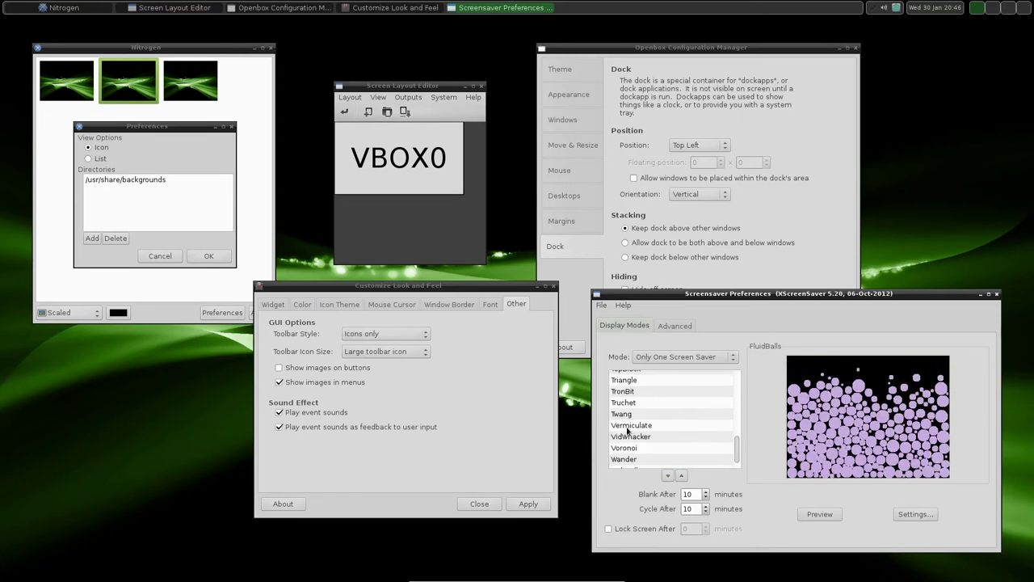
left_click(655, 416)
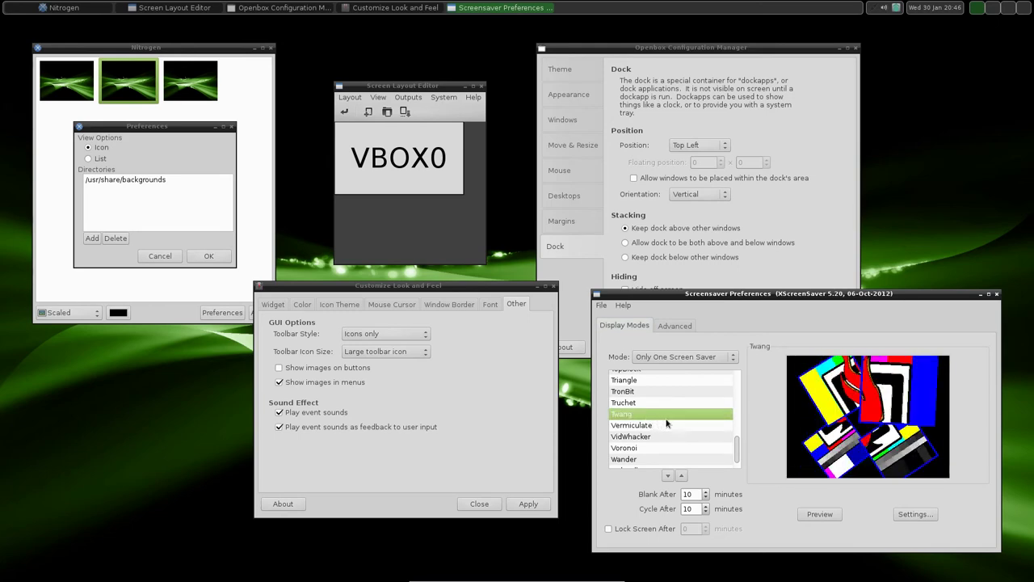
left_click(664, 436)
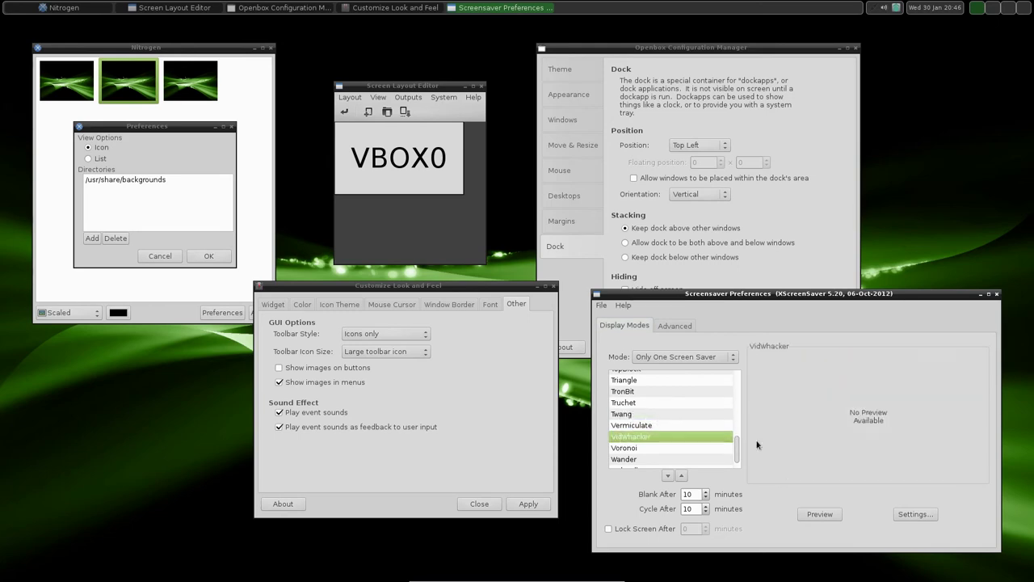
left_click(618, 393)
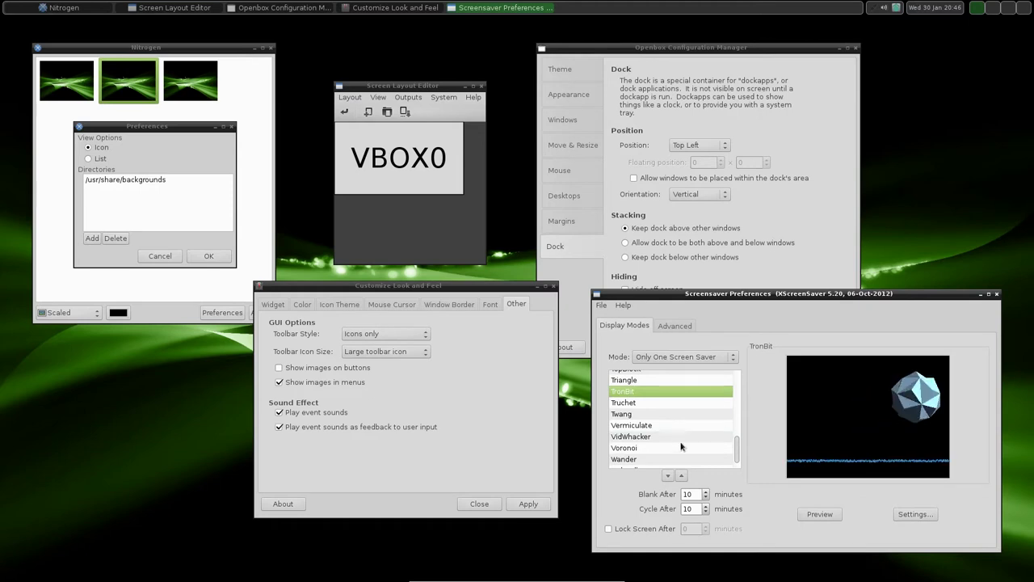
key("Tab")
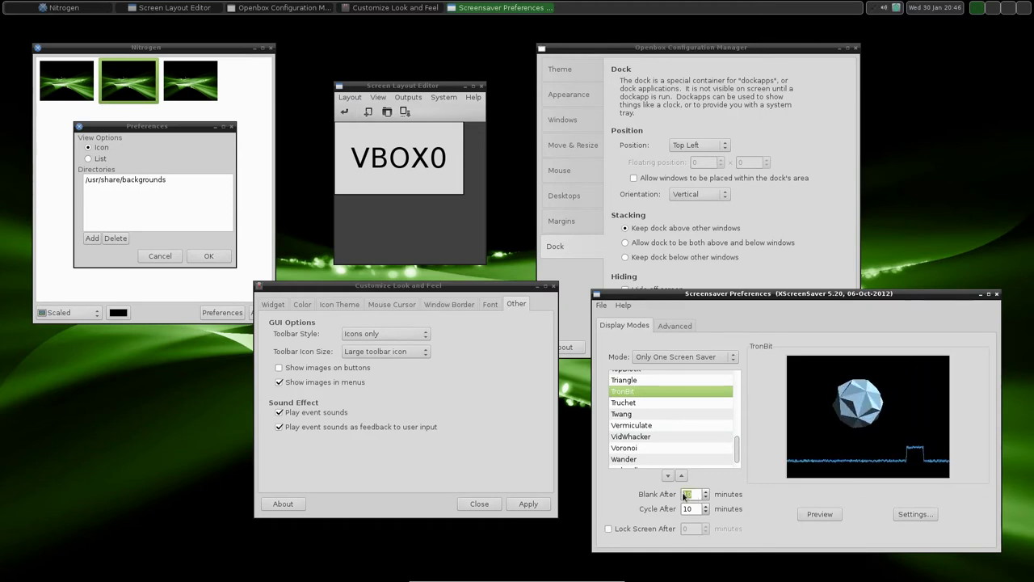
key("Tab")
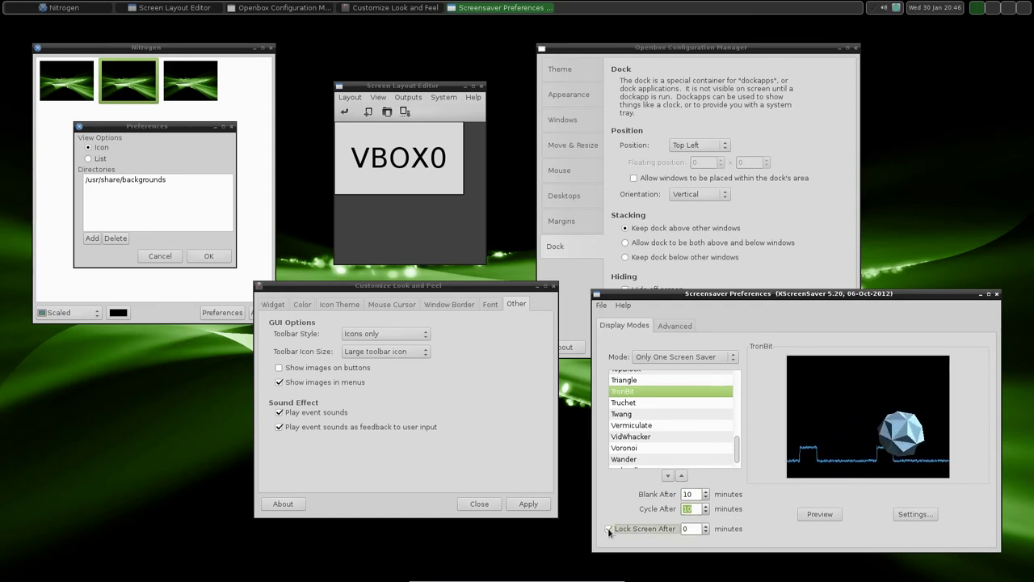
Step: Turn on display power management in the advanced screensaver settings and switch it off again
left_click(675, 326)
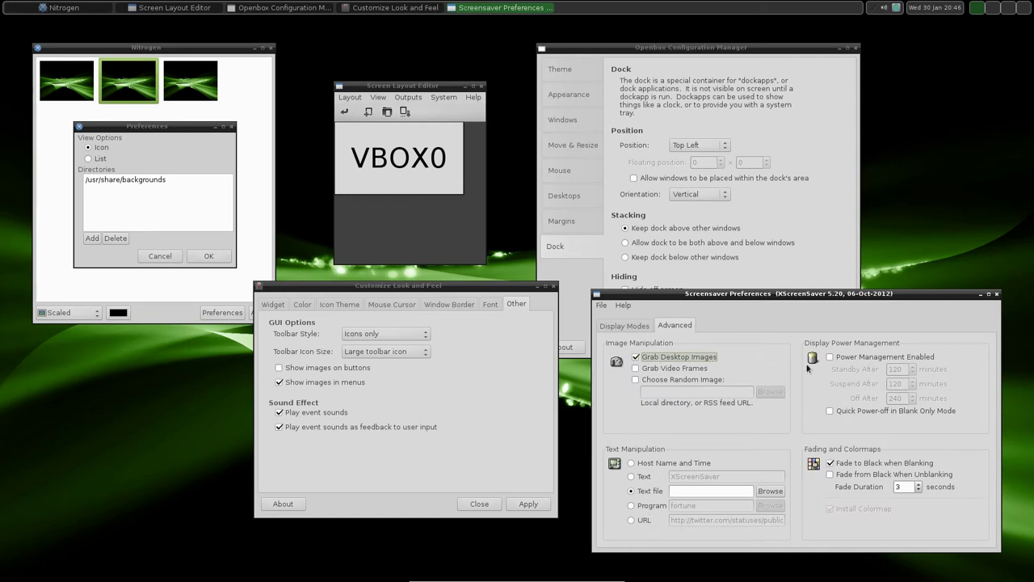
left_click(830, 357)
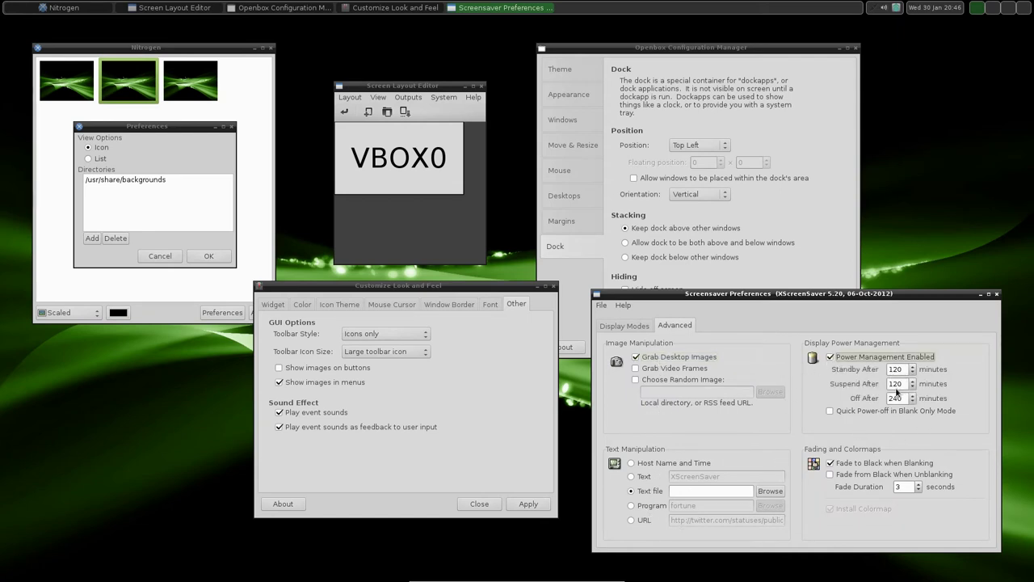
left_click(830, 357)
Step: Set the screensaver display mode to Disable Screen Saver
left_click(638, 328)
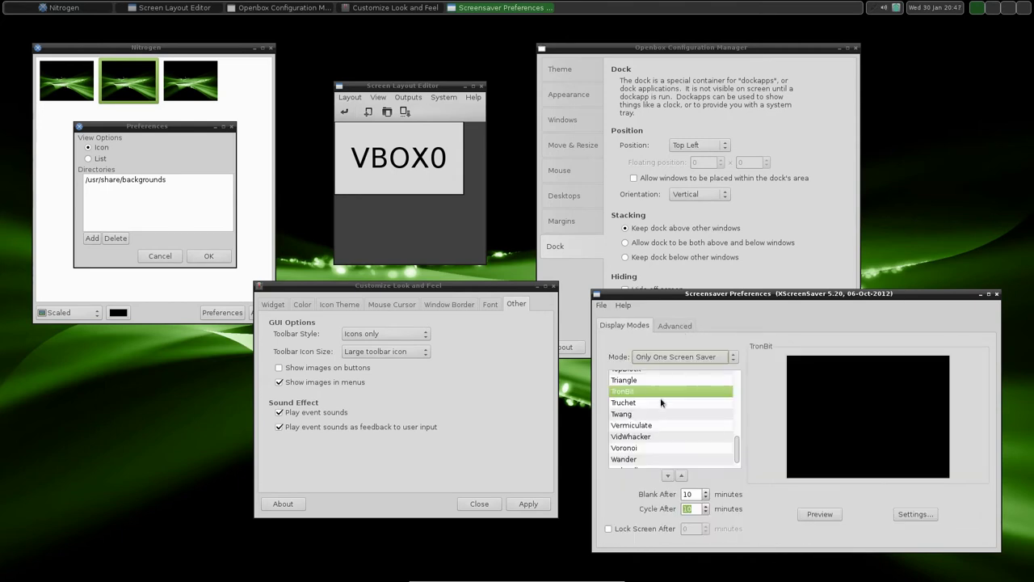
left_click(667, 356)
left_click(679, 334)
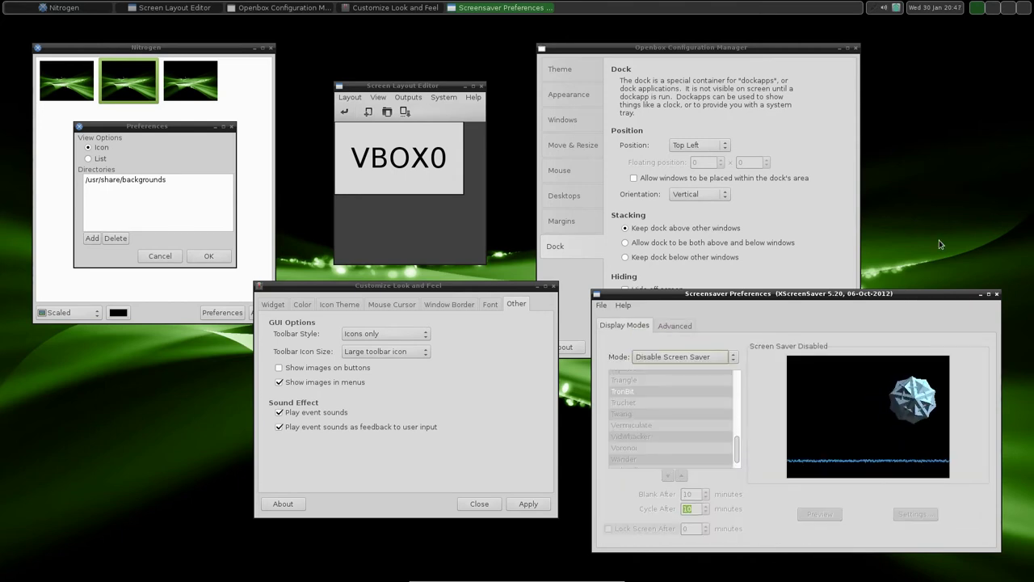
Step: On desktop 3, open the Root Menu editor, move it aside and expand the OpenBox 3 menu with its Configuration submenu
left_click(1008, 7)
right_click(498, 136)
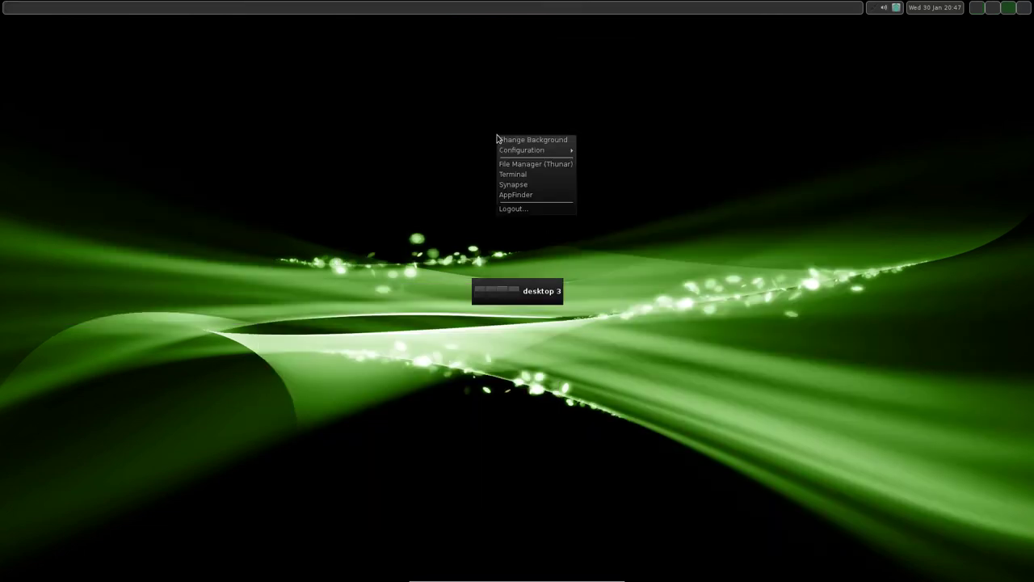
mouse_move(535, 151)
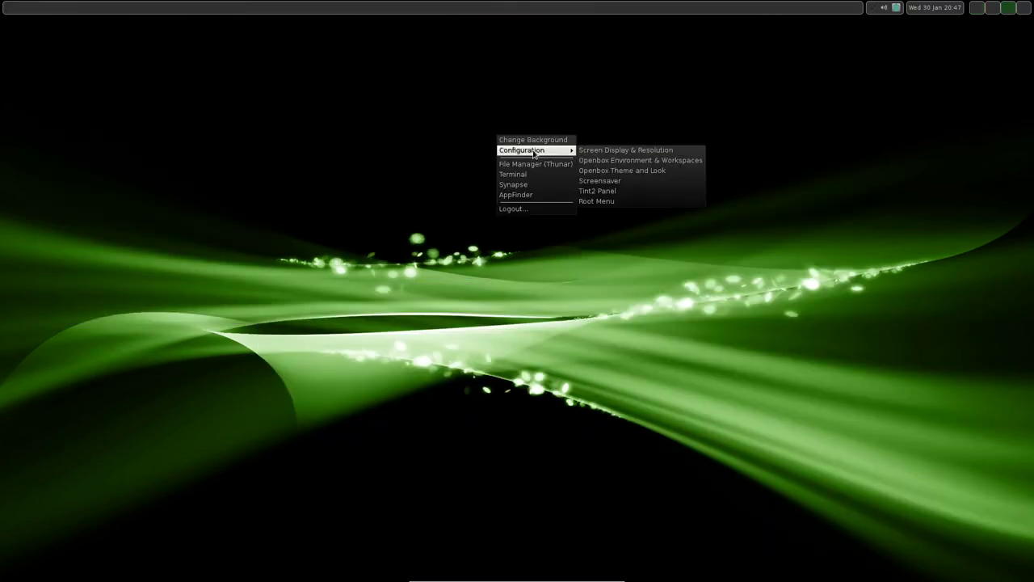
left_click(618, 202)
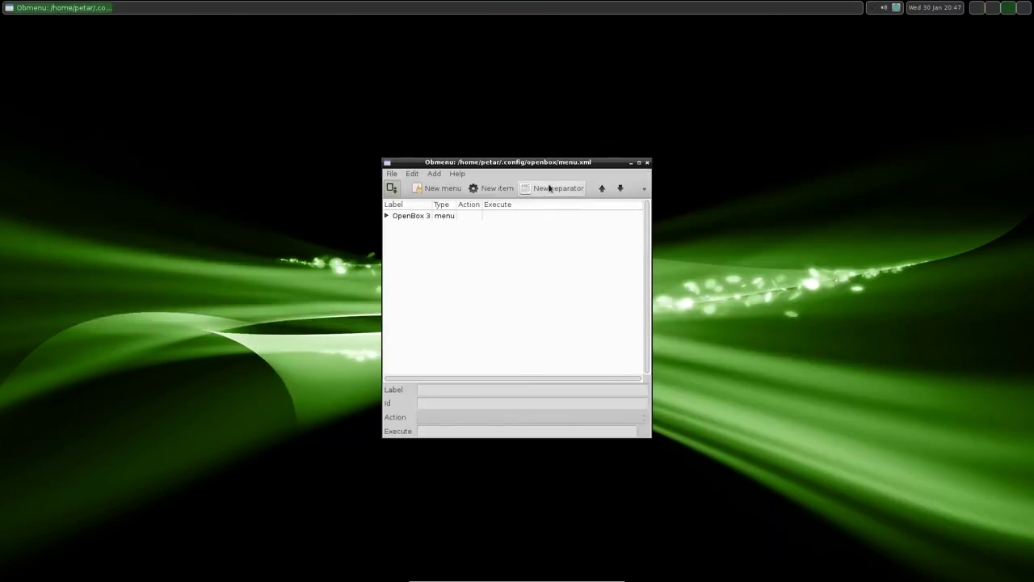
left_click_drag(493, 204, 177, 95)
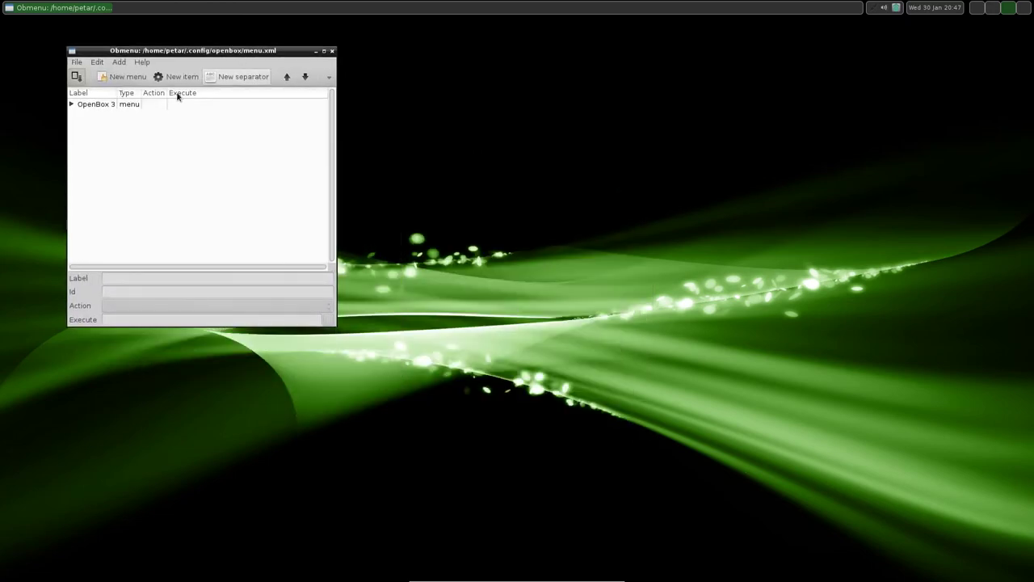
left_click(71, 104)
left_click(78, 127)
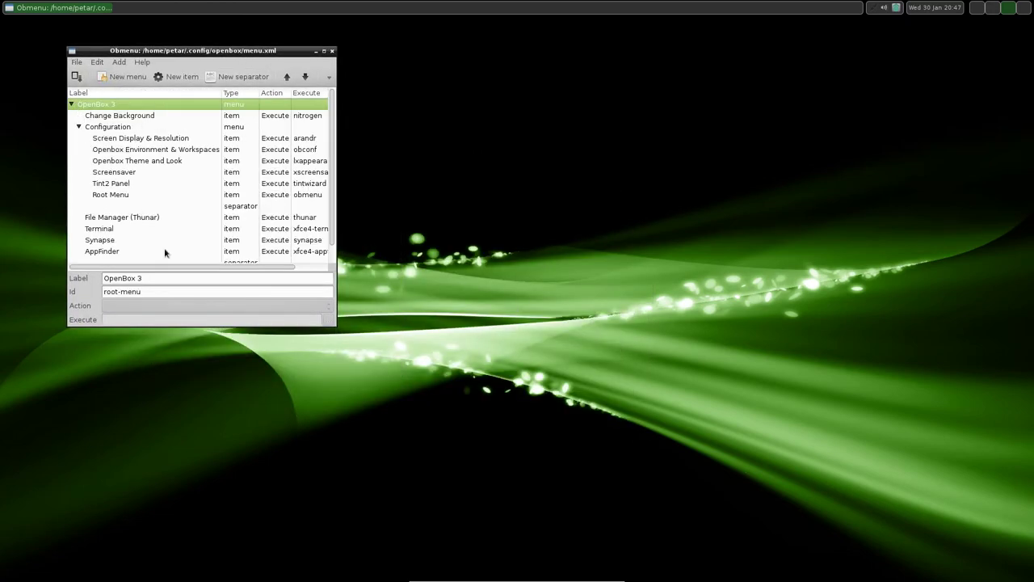
Step: Compare the desktop menu and its Configuration submenu with the entries in the menu editor
right_click(381, 84)
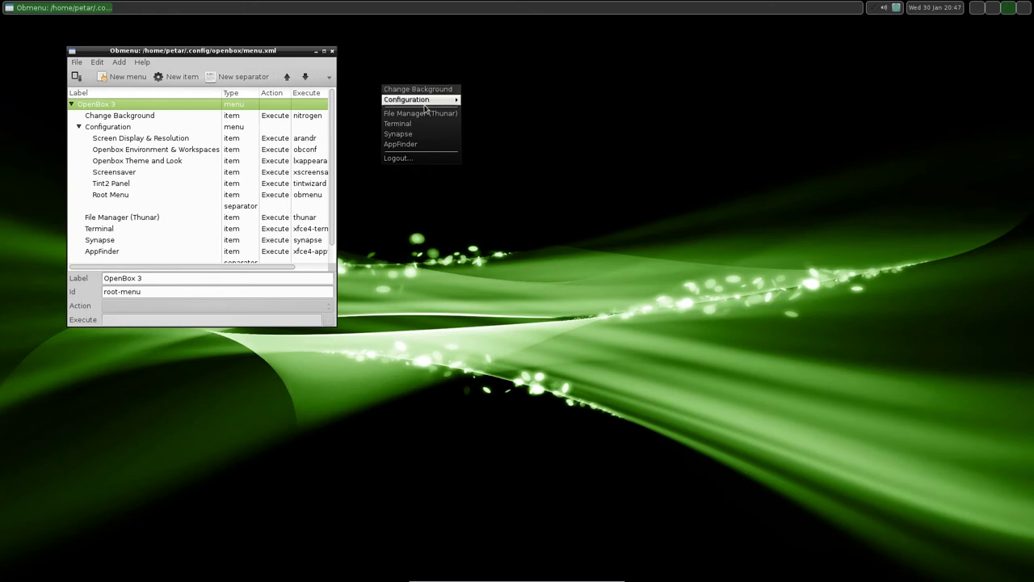
mouse_move(425, 99)
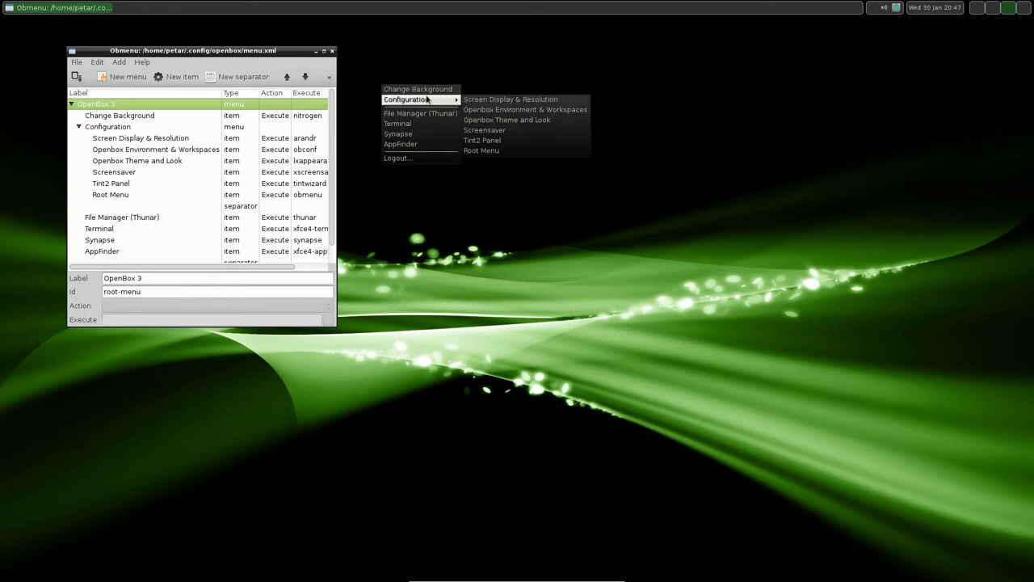
left_click(609, 215)
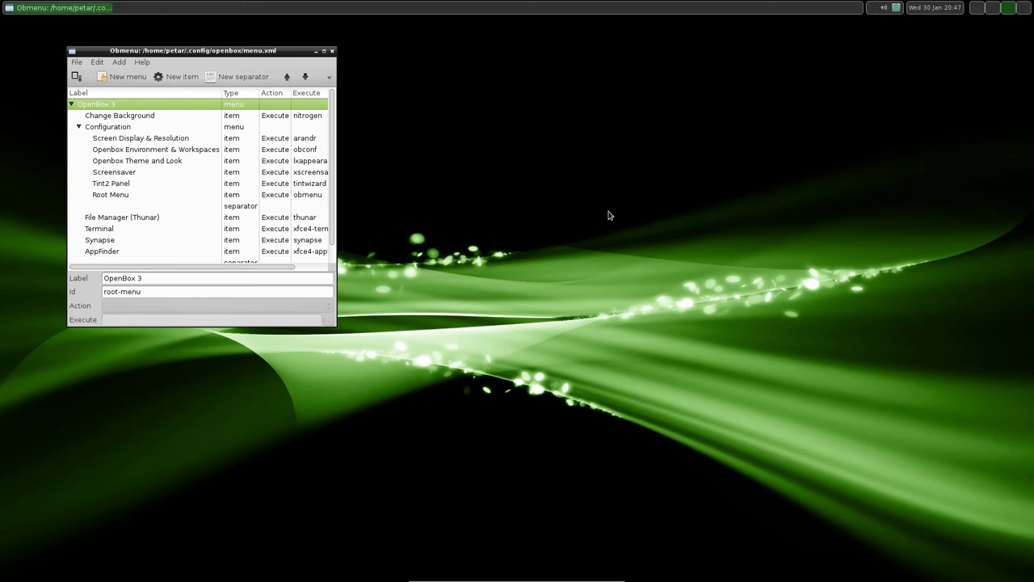
Step: Open the Tint2 Panel configuration, move its window to free space, and look at Background ID 1 and ID 2
right_click(499, 83)
mouse_move(526, 103)
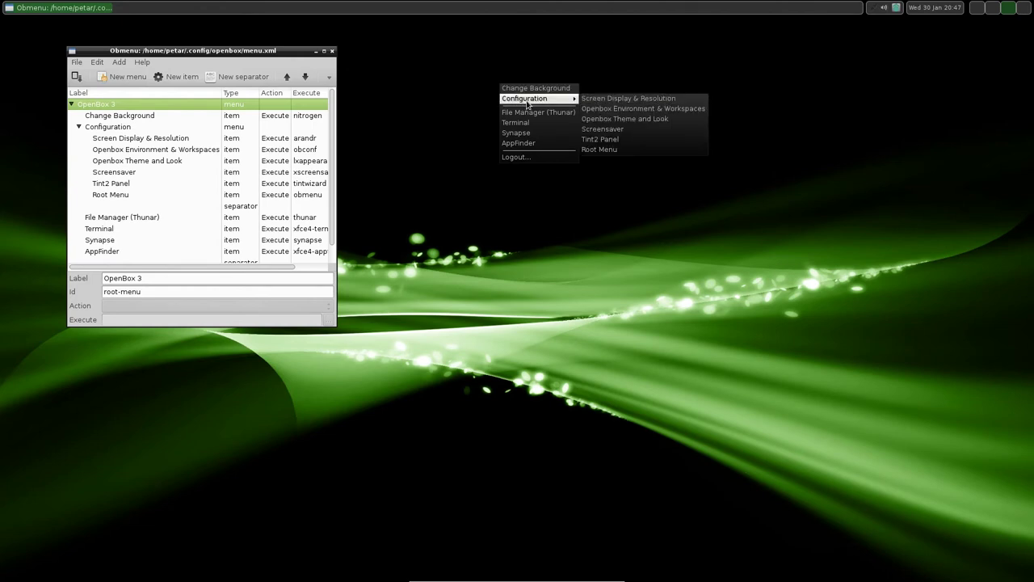
left_click(611, 139)
left_click_drag(669, 195, 565, 180)
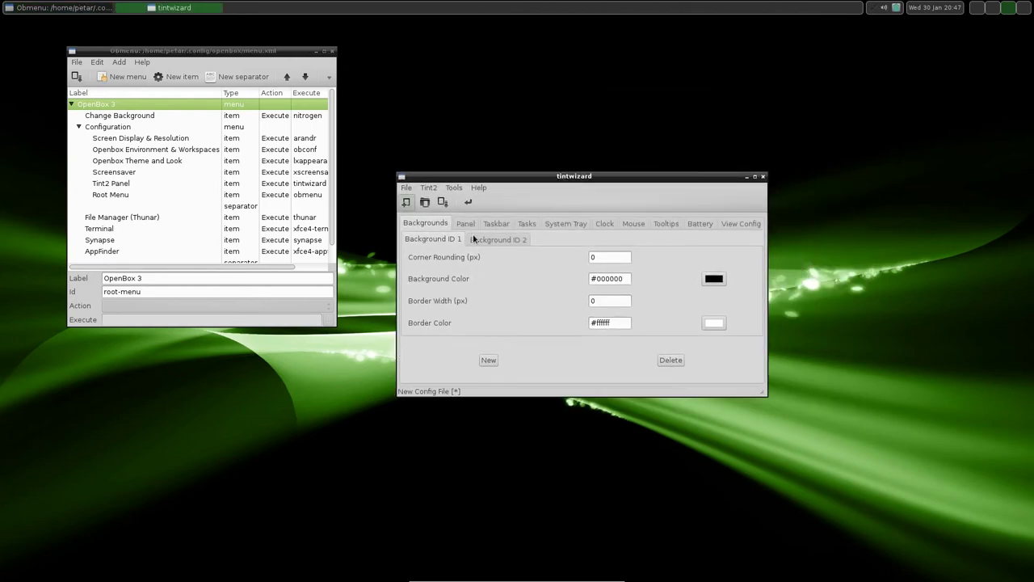
left_click(498, 240)
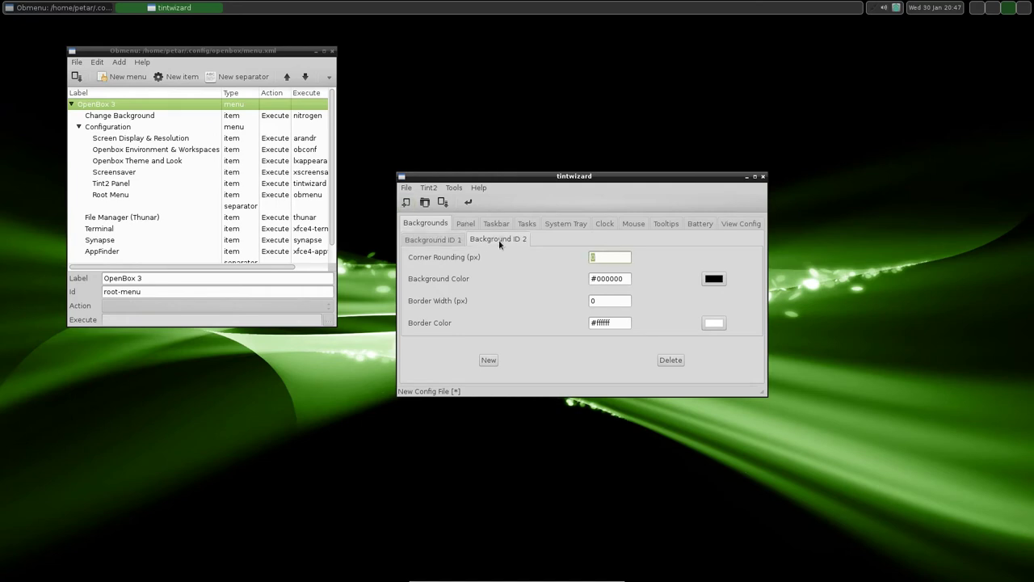
left_click(438, 242)
Step: Review the Tint2 settings for Panel, Taskbar, Tasks, System Tray, Clock, Mouse, Tooltips and Battery
left_click(469, 226)
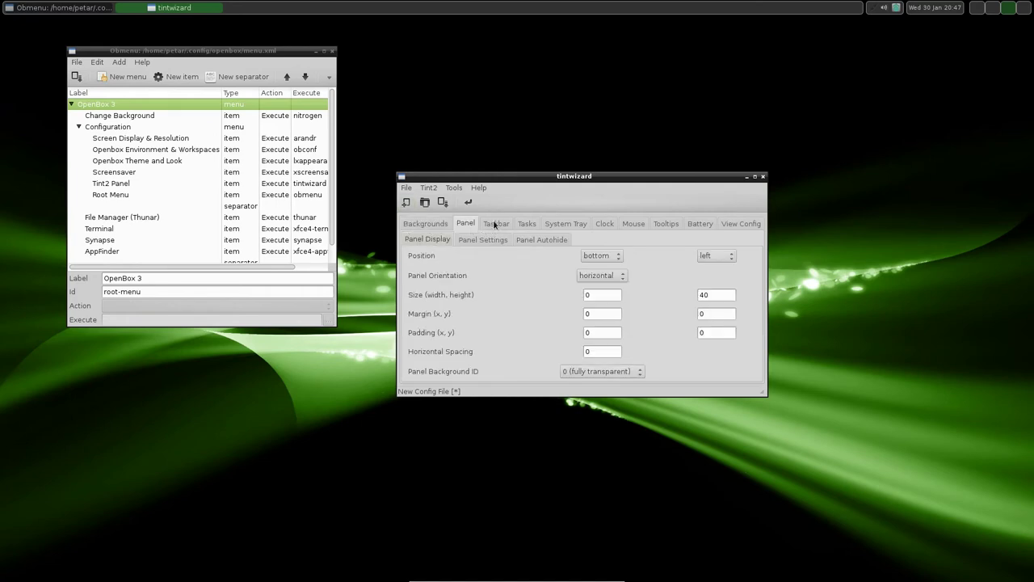
left_click(495, 224)
left_click(527, 225)
left_click(570, 223)
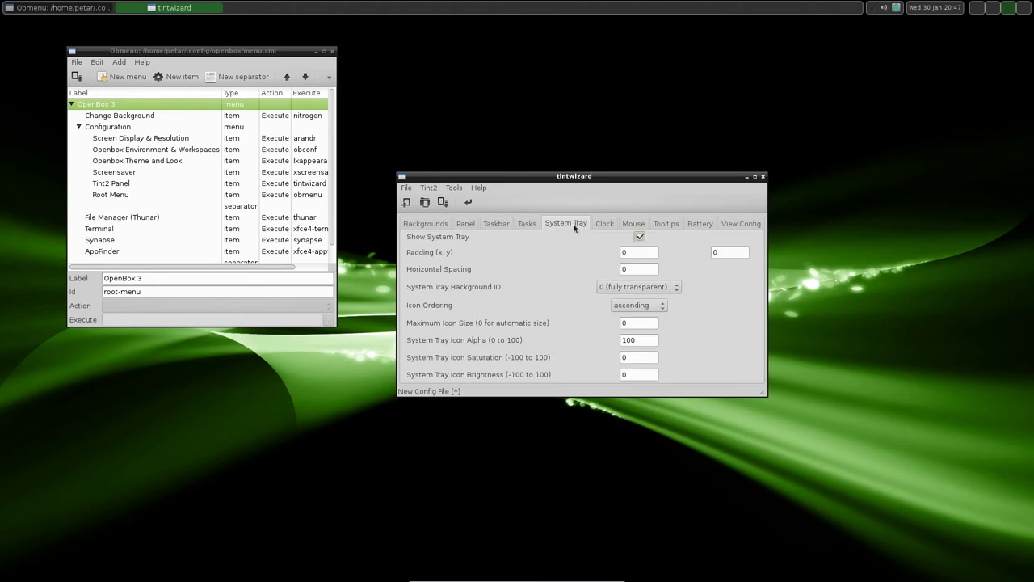
left_click(604, 224)
left_click(633, 223)
left_click(666, 224)
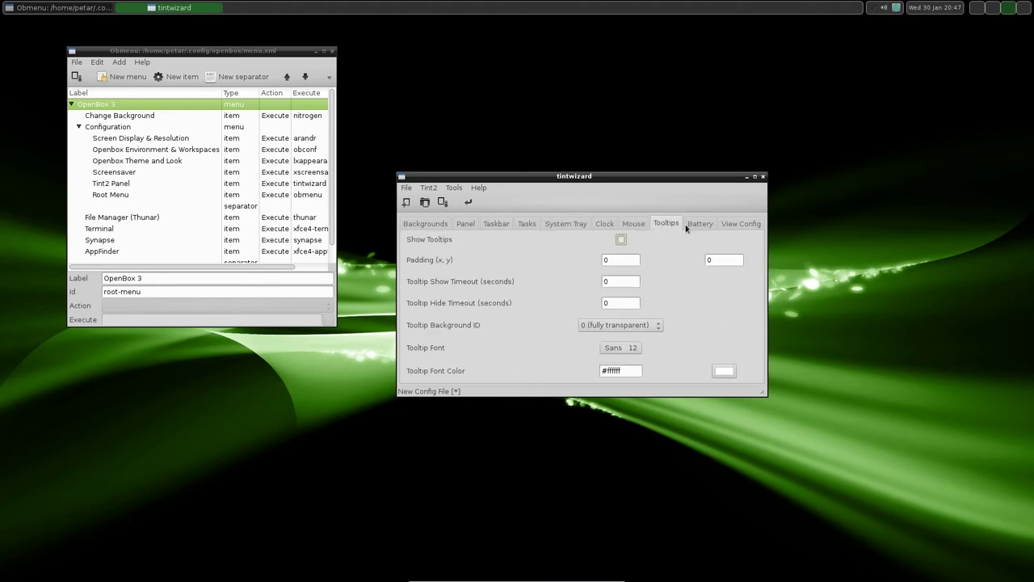
left_click(699, 224)
Step: Read through the generated Tint2 configuration text and move the tintwizard window closer to the menu editor
left_click(740, 223)
scroll(759, 279, "down", 10)
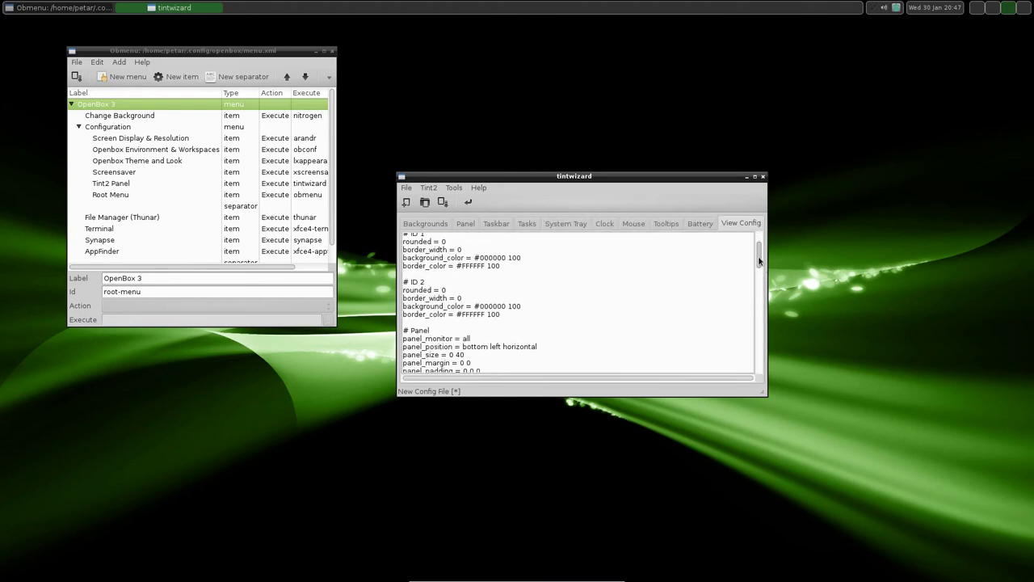
left_click_drag(759, 319, 764, 346)
left_click_drag(766, 325, 640, 105)
Step: Open the Thunar file manager, show hidden files, and open the tint2rc file from the .config/tint2 folder
right_click(792, 181)
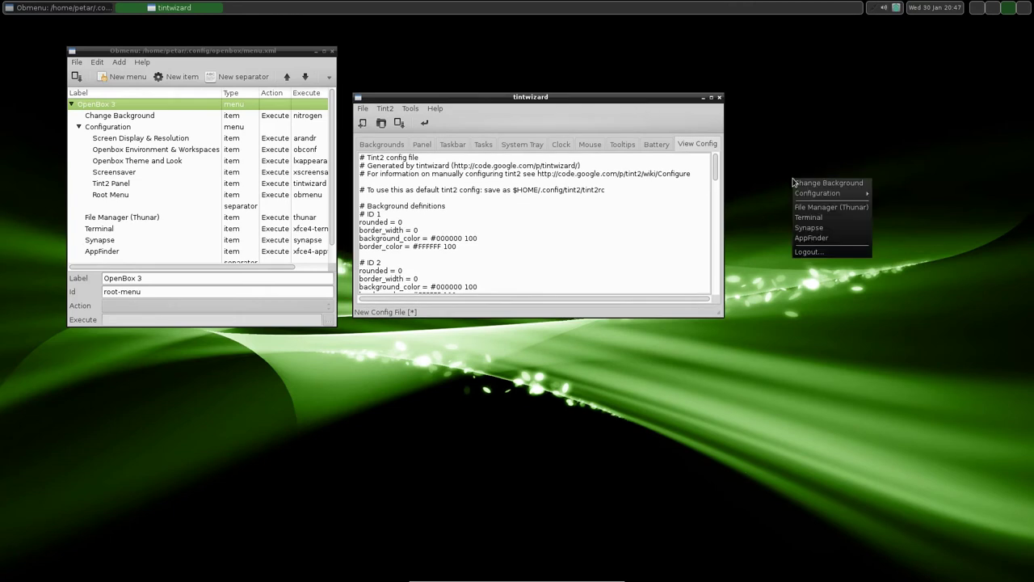
left_click(832, 207)
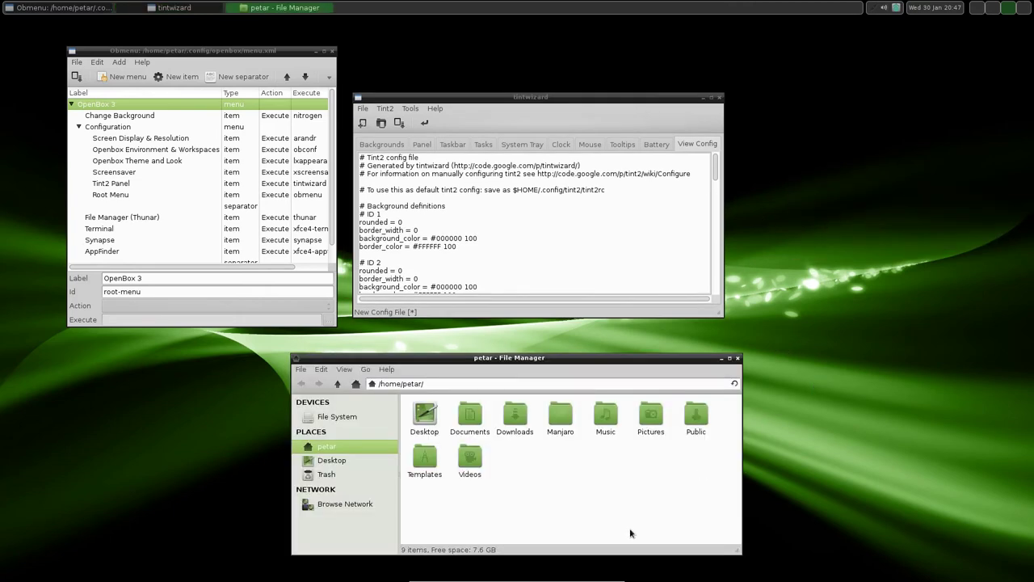
key("ctrl+h")
double_click(557, 424)
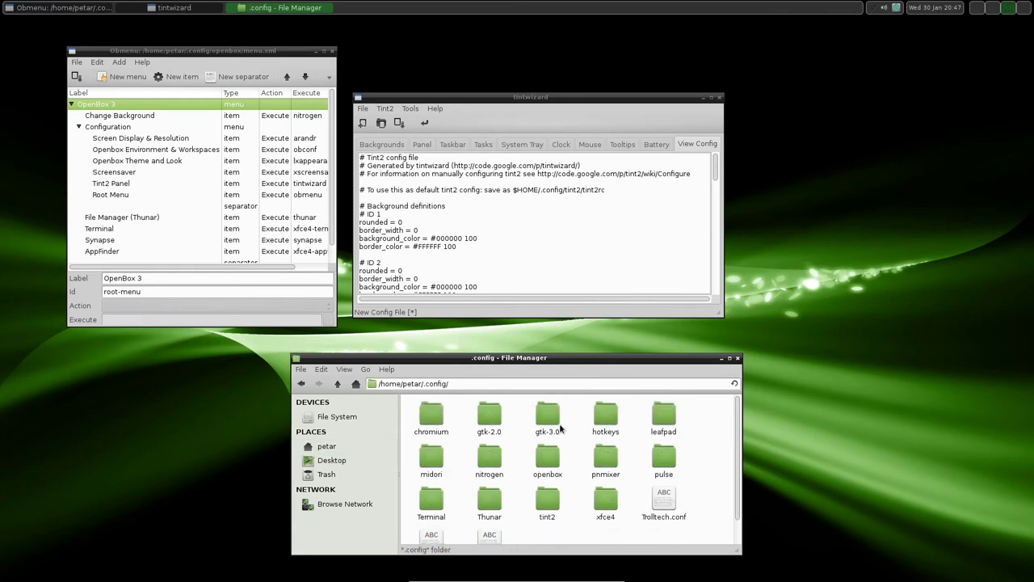
double_click(551, 502)
double_click(497, 413)
Step: Place the tintwizard window over the text editor's edge and compare the tint2rc contents with tintwizard's generated configuration
left_click_drag(643, 169, 635, 247)
scroll(253, 313, "down", 5)
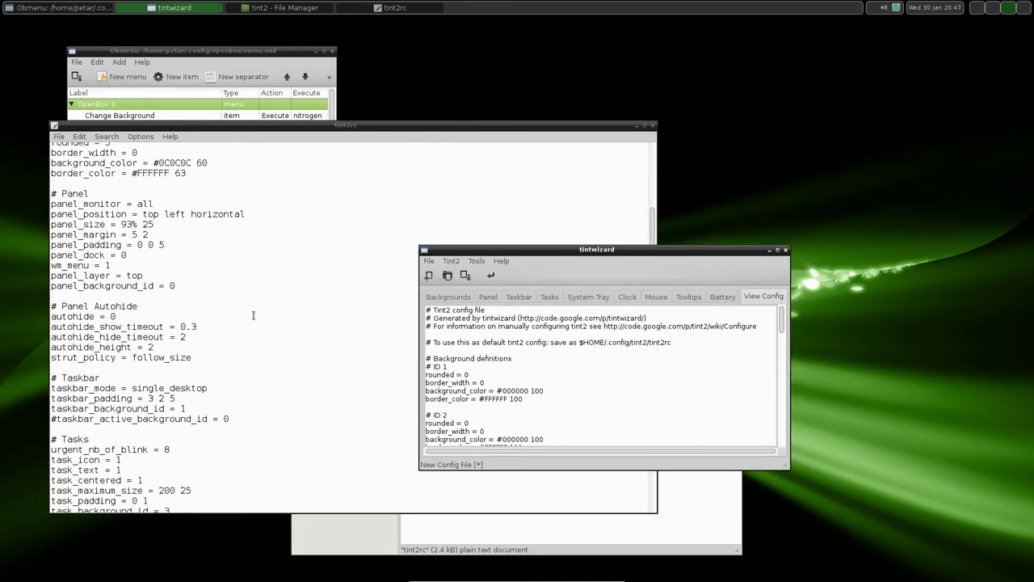
scroll(576, 370, "down", 5)
scroll(238, 335, "up", 4)
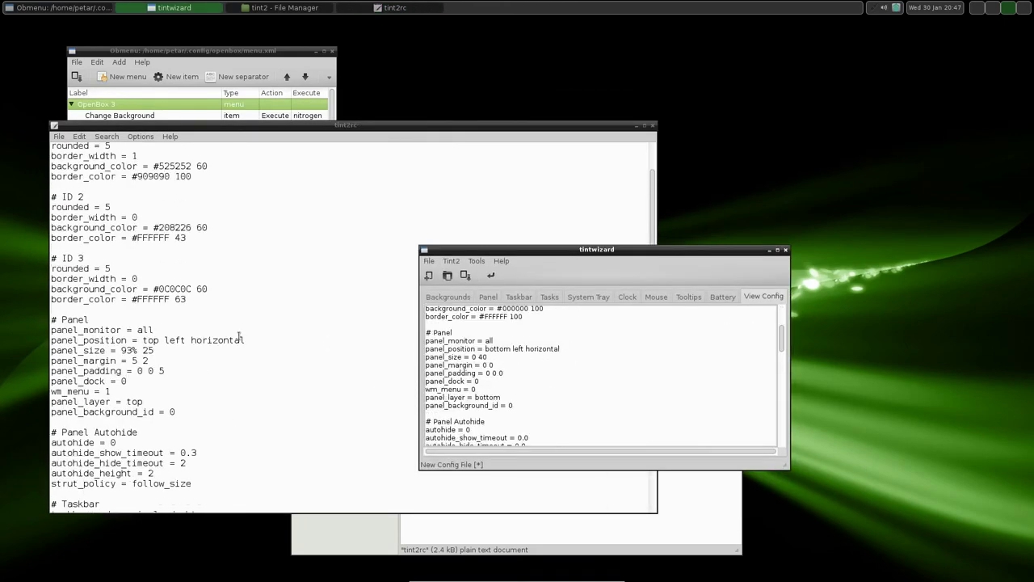
Step: Bring the tint2 folder window forward, move it clear of the other windows, and select the tint2-workspaces file
scroll(519, 395, "up", 3)
left_click(710, 520)
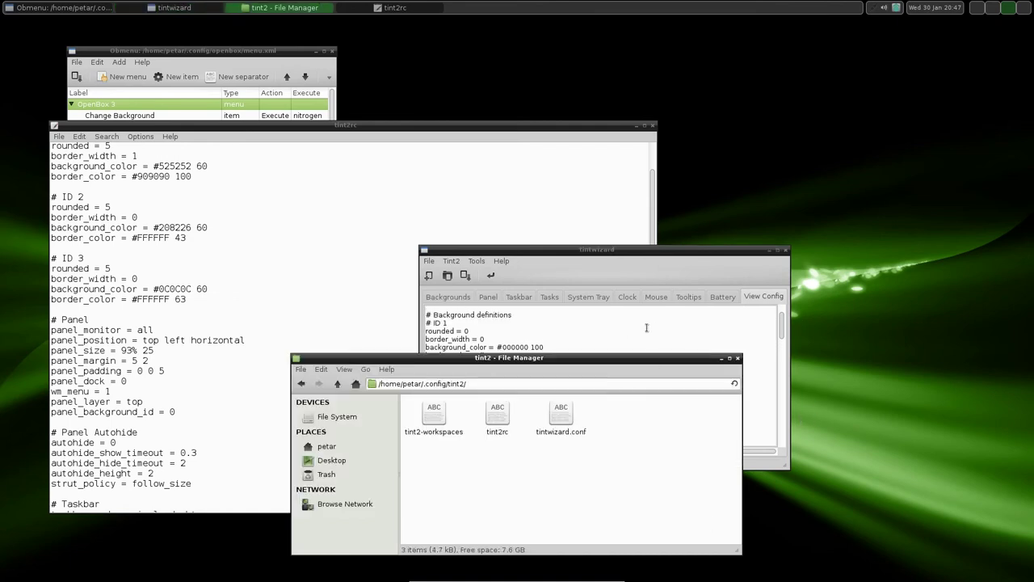
left_click_drag(639, 357, 887, 26)
left_click(681, 81)
key("alt+Tab")
Step: Switch to desktop 4, open a Thunar window from the root menu, and place it low on the desktop
left_click(1023, 12)
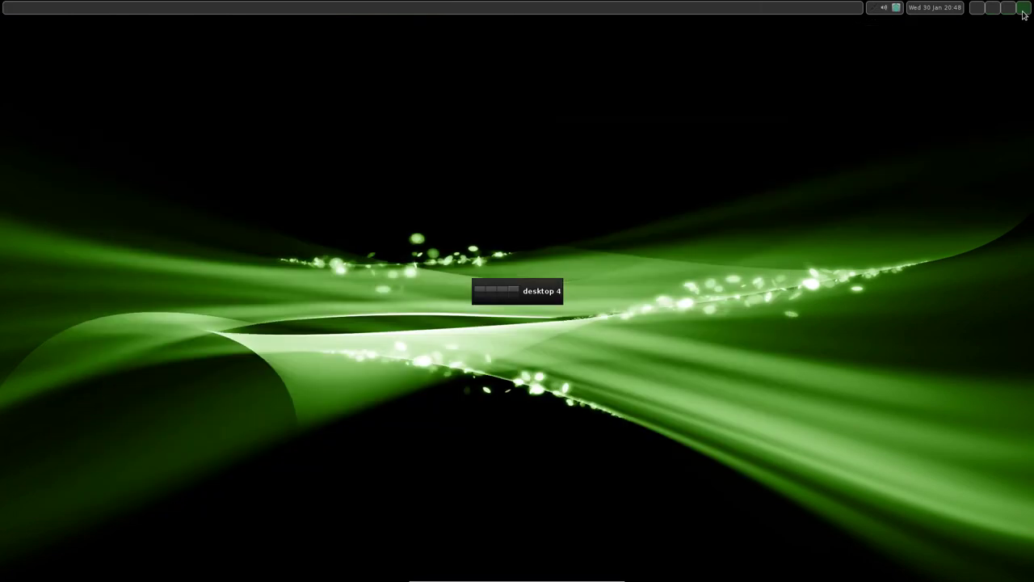
right_click(315, 161)
mouse_move(360, 179)
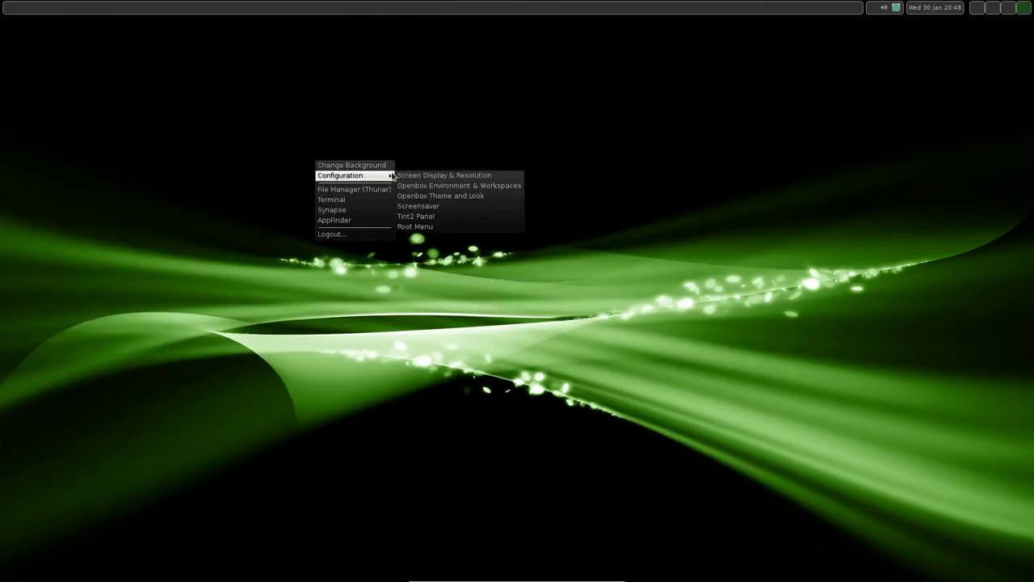
left_click(355, 191)
left_click_drag(508, 206, 767, 362)
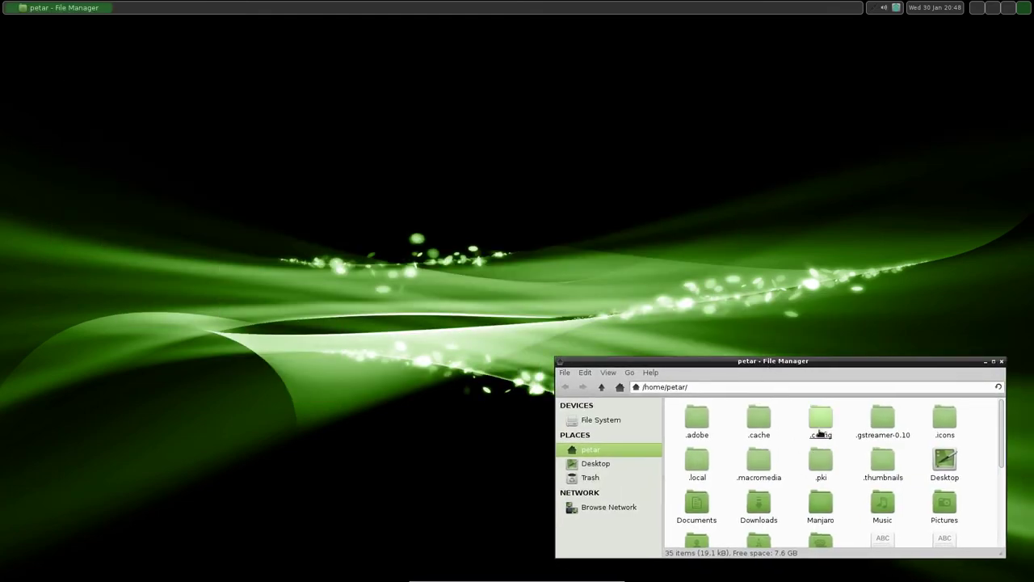
Step: Open the autostart file from the .config/openbox folder and move its editor window away from the file manager
double_click(819, 437)
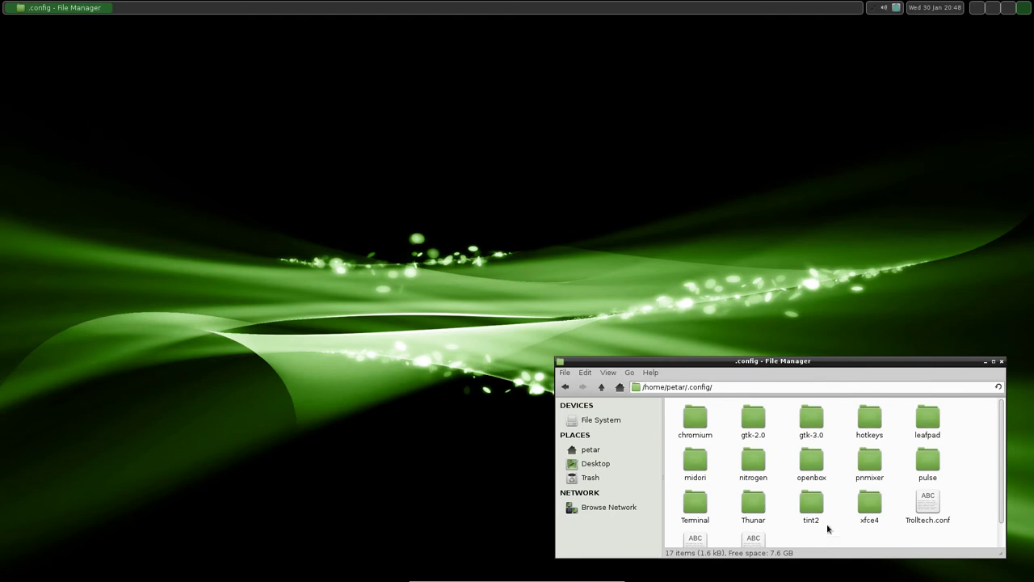
double_click(812, 459)
double_click(684, 421)
left_click_drag(509, 141, 335, 40)
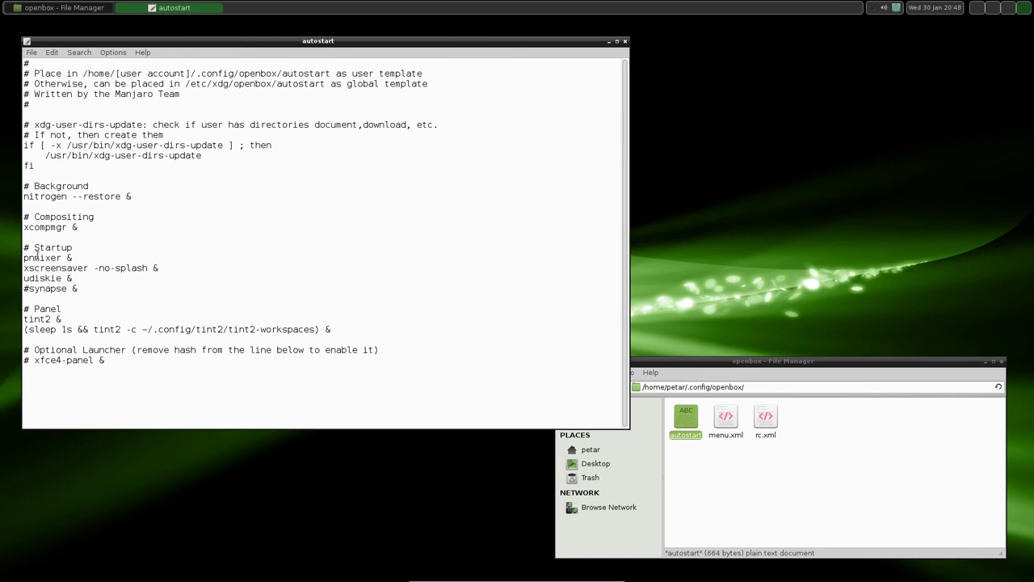
Step: Open menu.xml from the openbox folder with Leafpad and offset its window over the autostart file
right_click(727, 420)
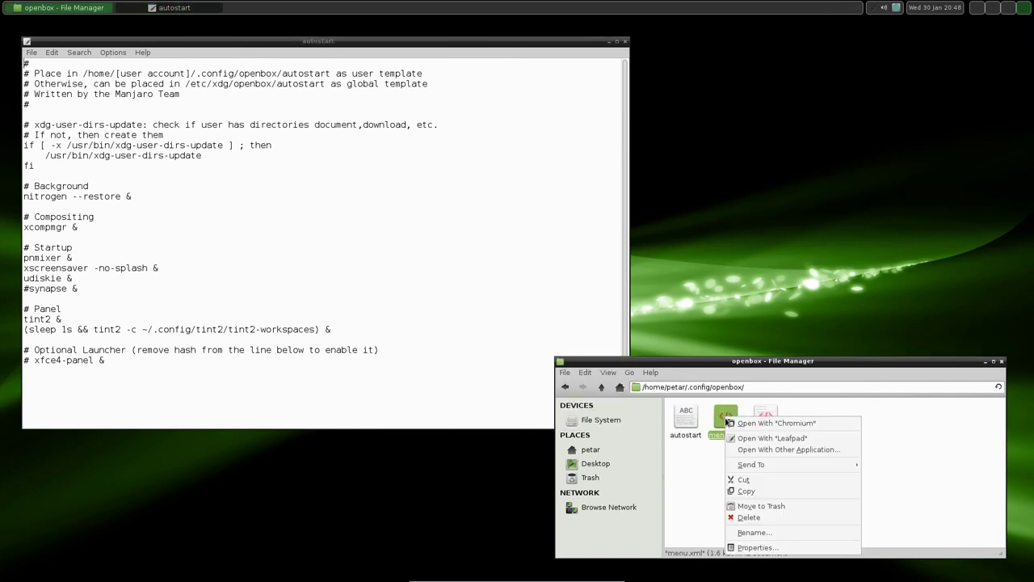
left_click(768, 439)
left_click_drag(635, 181, 457, 81)
Step: Open the Root Menu configuration tool and place its window beside the menu.xml text
right_click(761, 142)
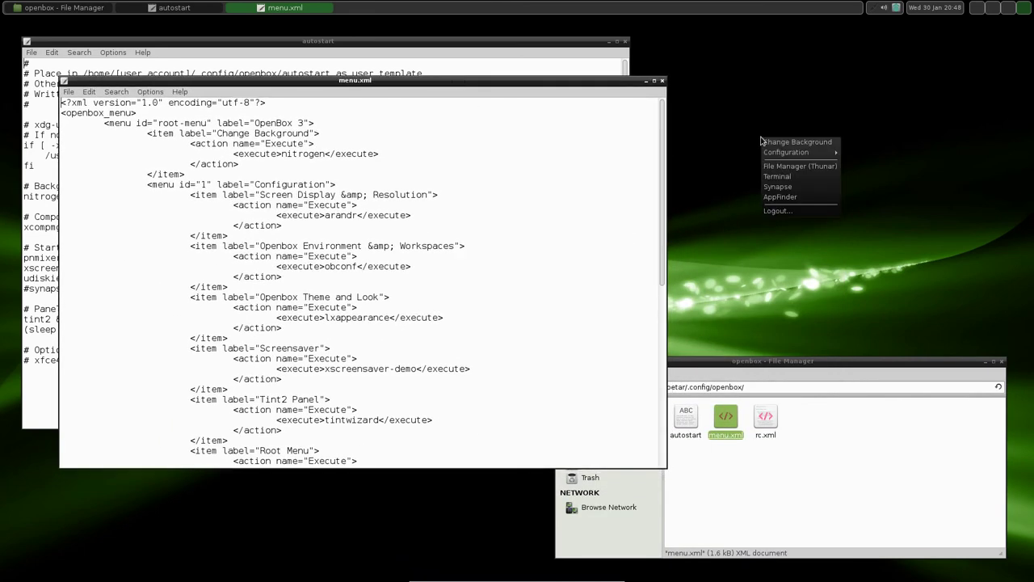
mouse_move(784, 155)
left_click(861, 203)
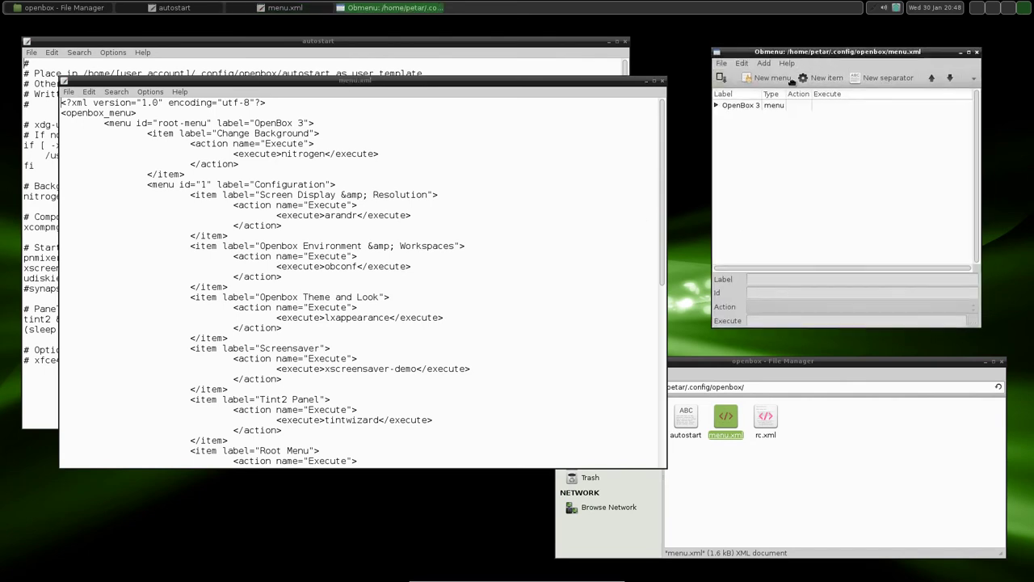
left_click_drag(833, 50, 658, 118)
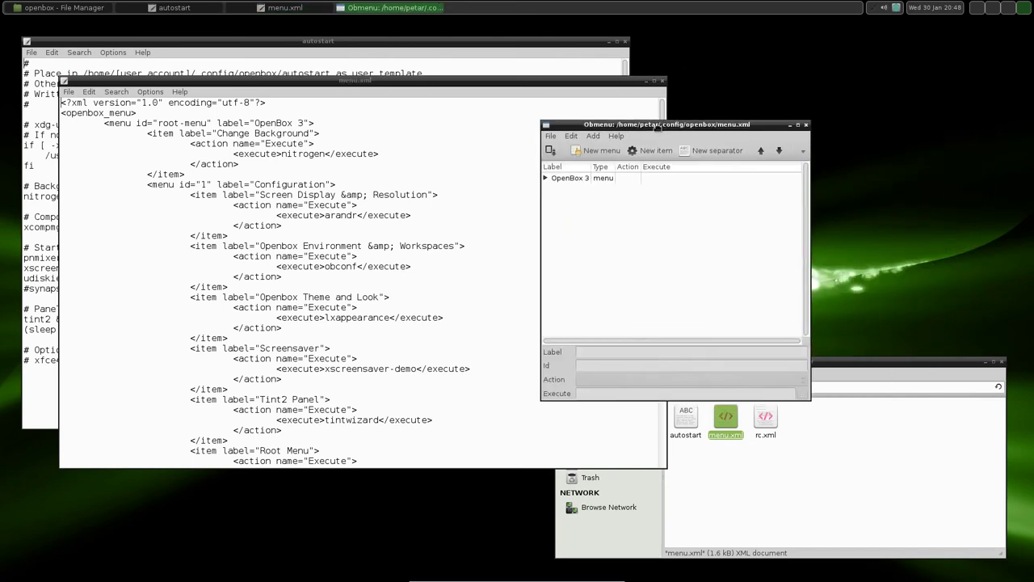
Step: Expand the OpenBox 3 and Configuration entries in Obmenu and compare them with the menu.xml code
double_click(554, 171)
left_click(555, 194)
scroll(366, 279, "down", 4)
scroll(366, 279, "down", 7)
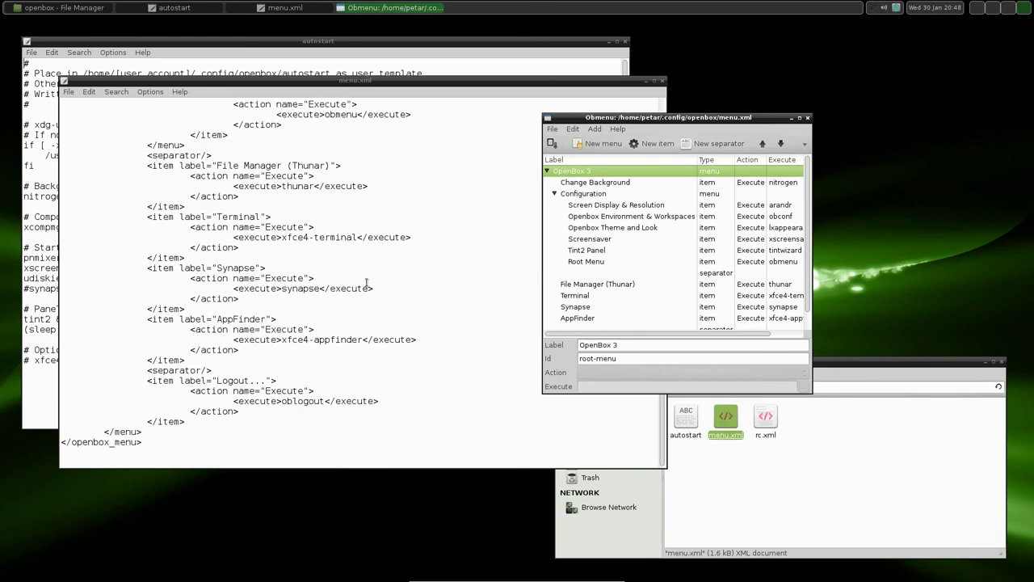
scroll(588, 251, "down", 1)
Step: Open rc.xml from the openbox folder with Leafpad and offset its window from menu.xml
left_click(819, 472)
right_click(767, 422)
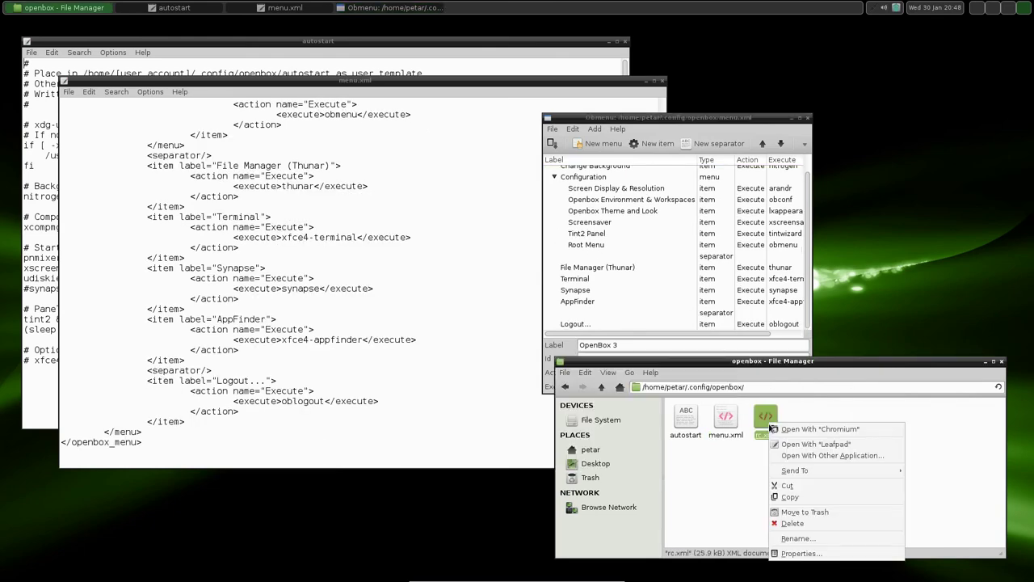
left_click(815, 444)
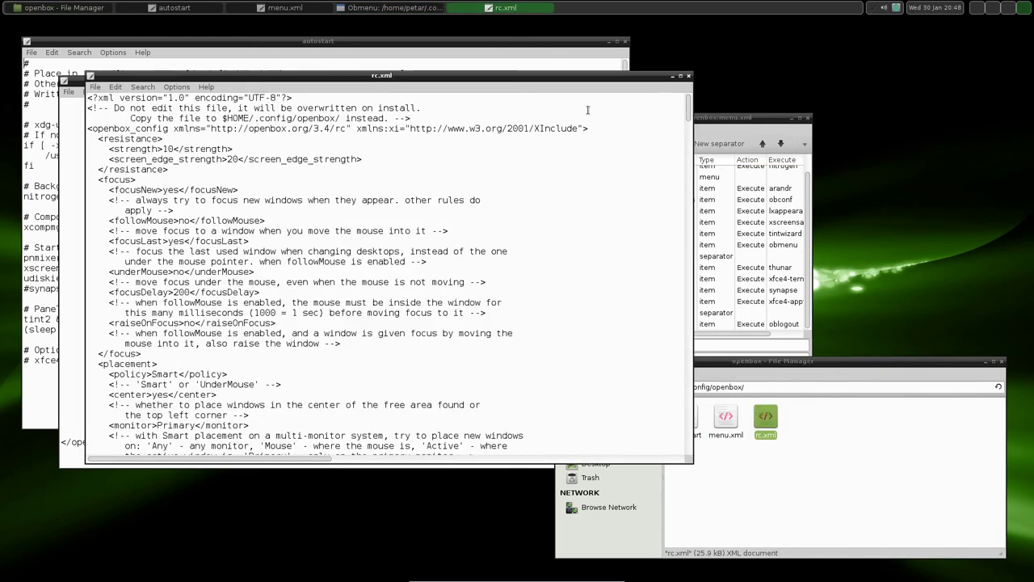
left_click_drag(593, 84, 623, 122)
Step: Read through rc.xml to its keyboard section and highlight the C-A-Left desktop-switching keybinding, then clear the text and file selections
left_click(908, 394)
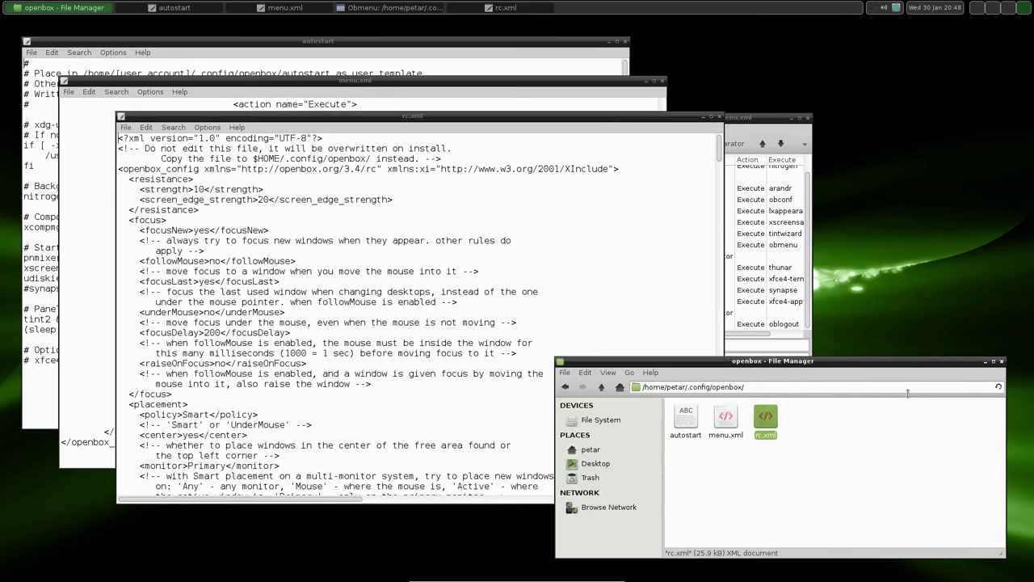
scroll(347, 326, "down", 10)
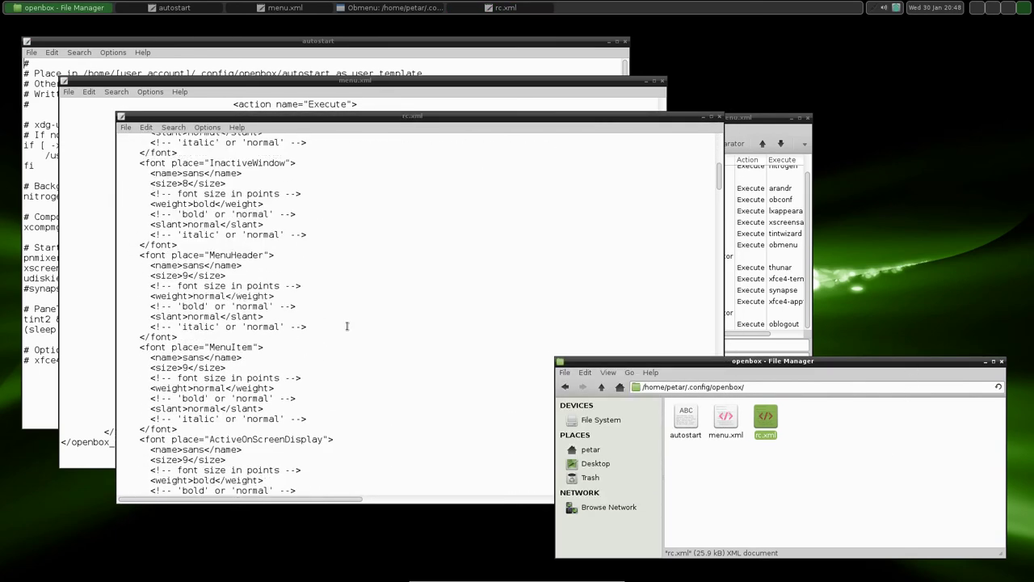
scroll(366, 329, "down", 15)
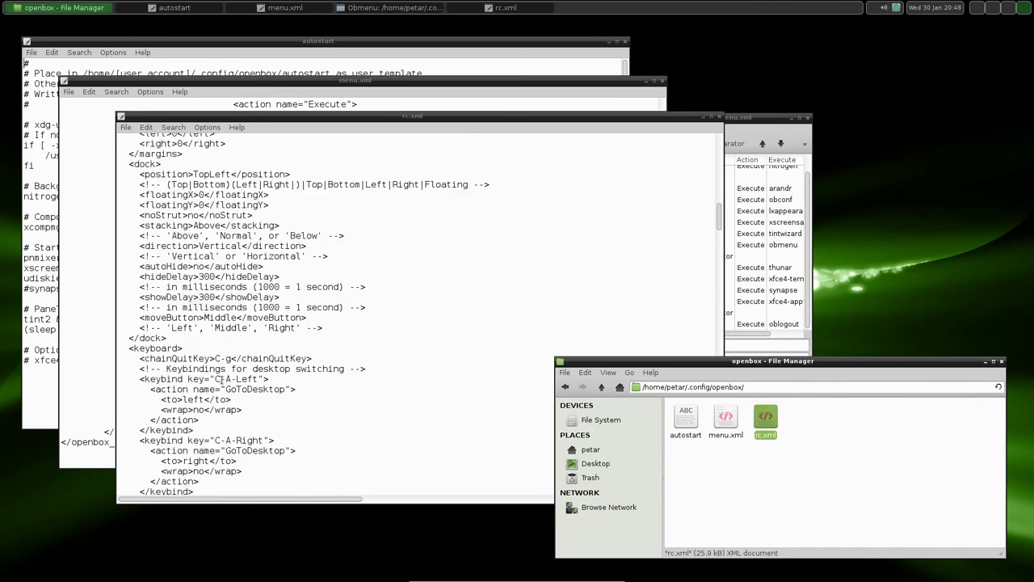
left_click_drag(144, 378, 301, 392)
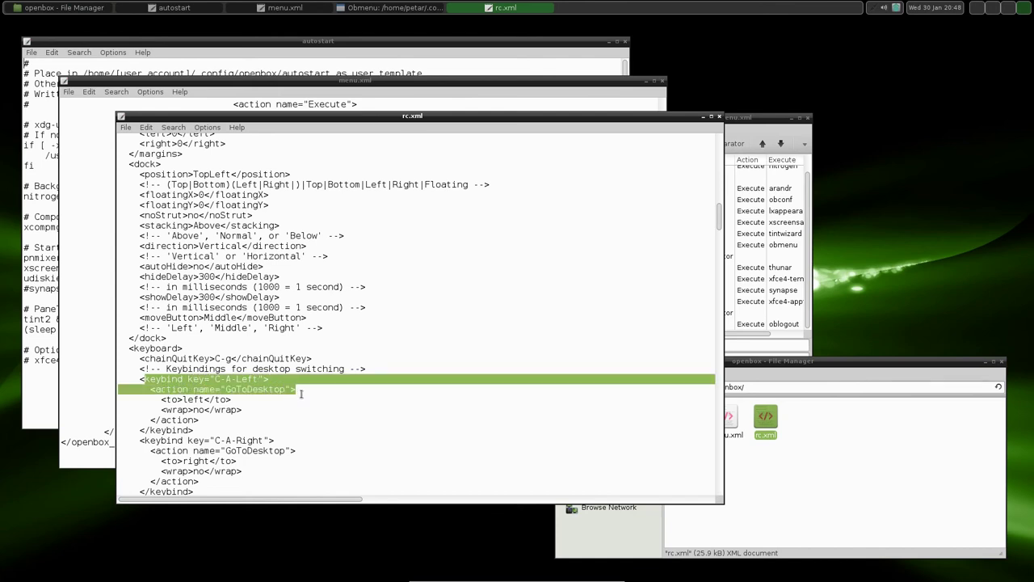
left_click(186, 400)
left_click(339, 436)
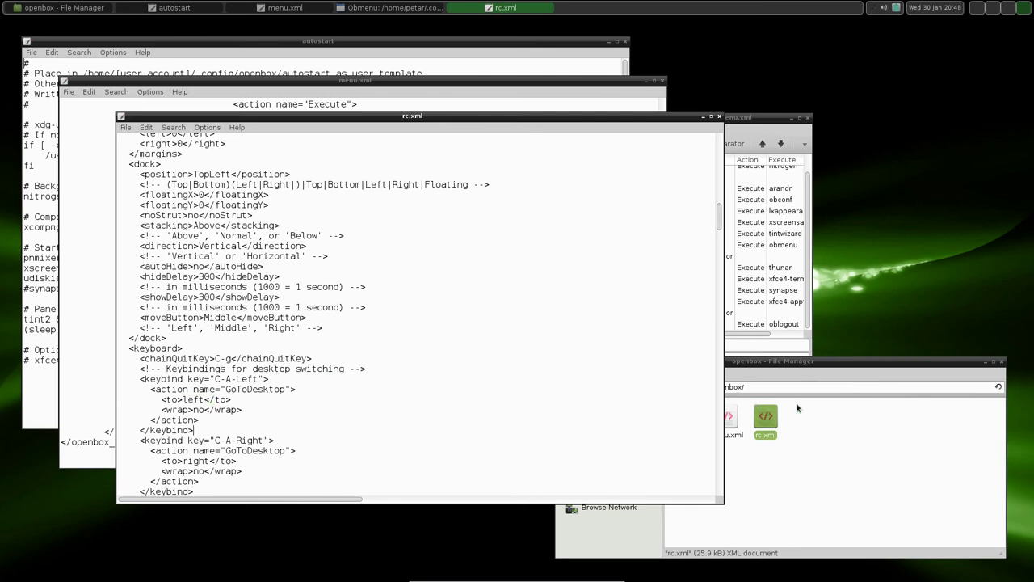
left_click(755, 402)
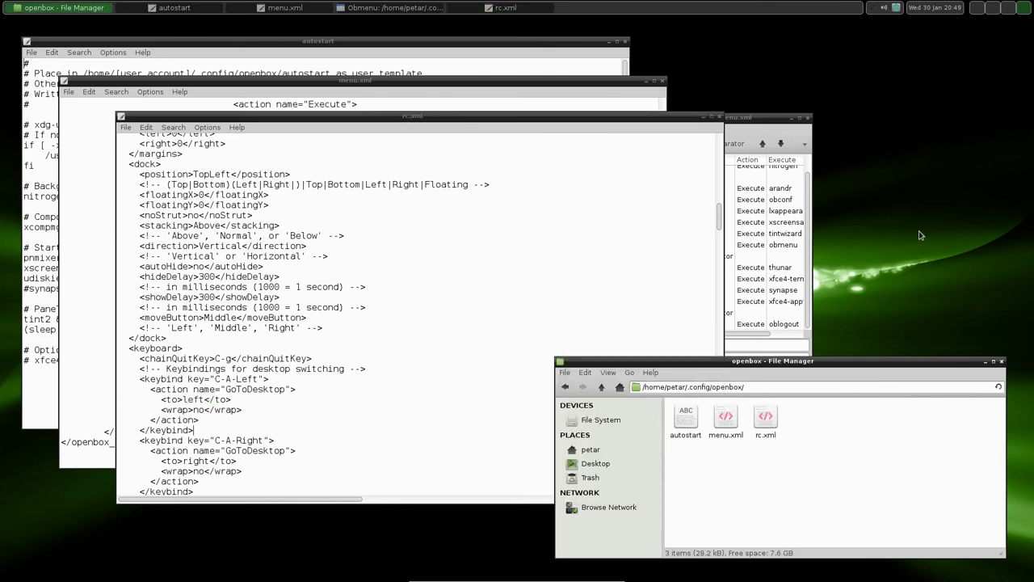
Step: Launch the web browser through AppFinder, view the About page on manjaro.org, and close the browser
right_click(869, 68)
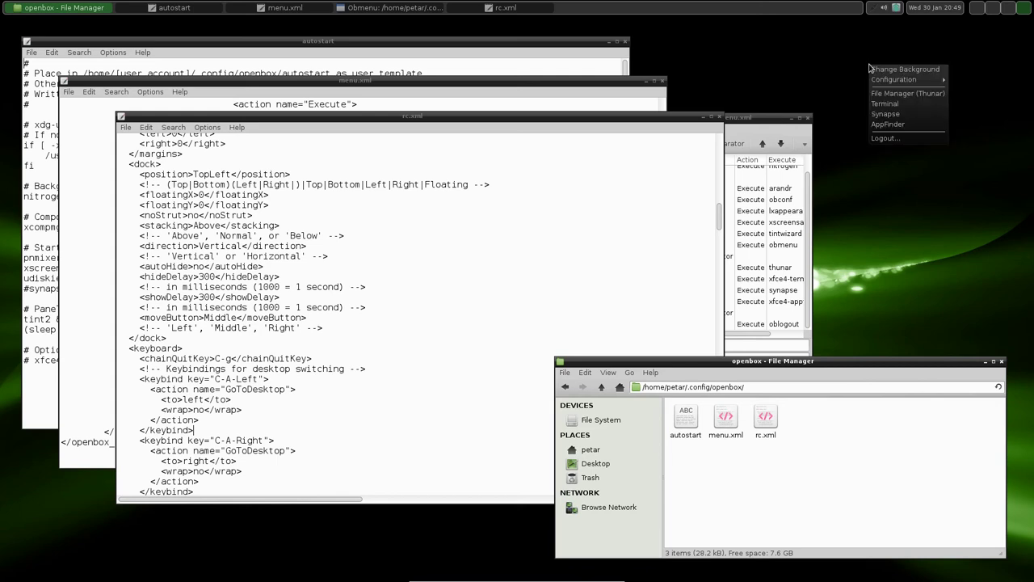
left_click(894, 126)
double_click(477, 393)
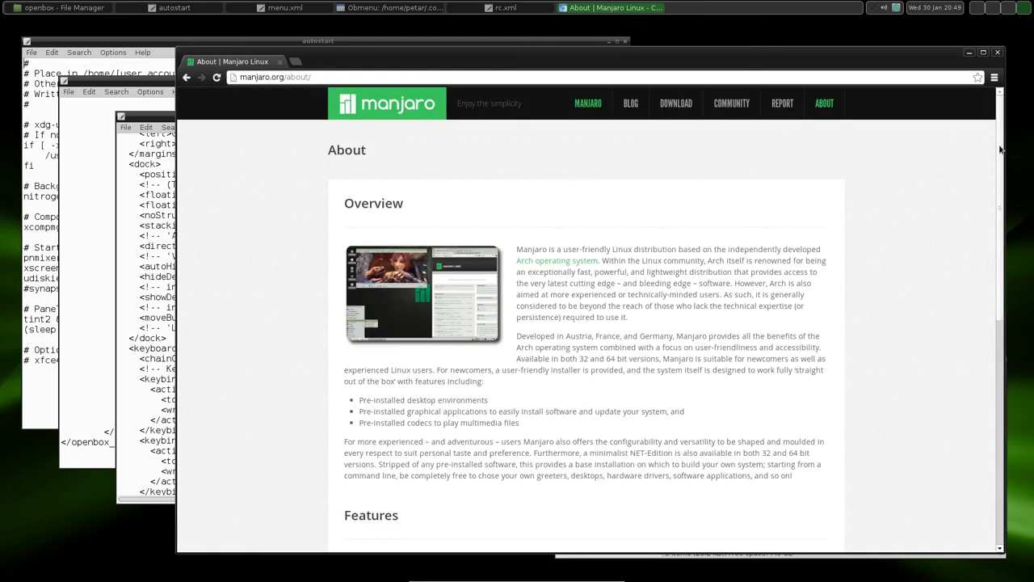
left_click_drag(1000, 149, 999, 93)
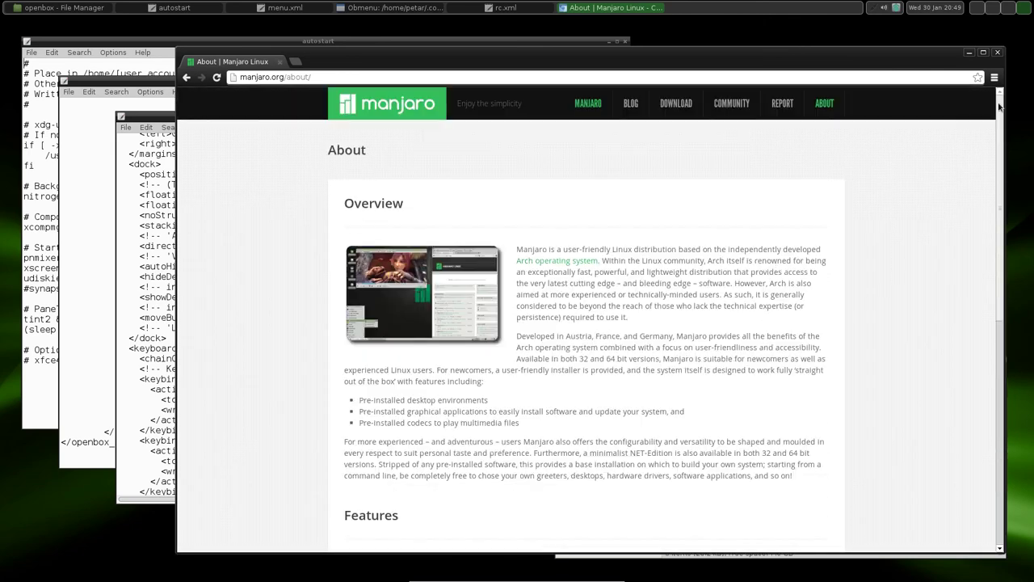
left_click(998, 53)
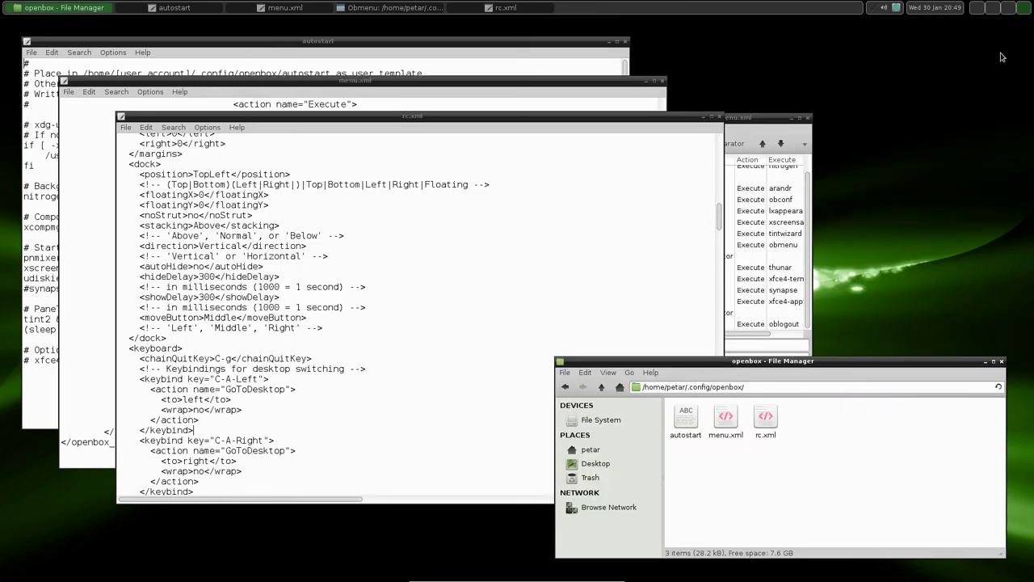
Step: Close the rc.xml, Obmenu, menu.xml, autostart and file manager windows on desktop 4
right_click(519, 9)
right_click(398, 11)
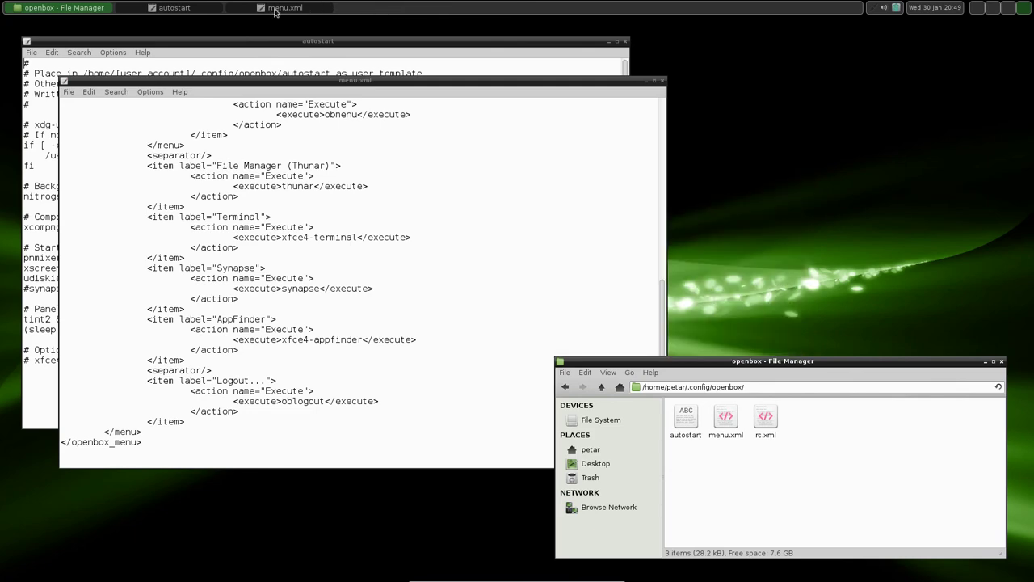
right_click(279, 10)
right_click(197, 11)
right_click(79, 9)
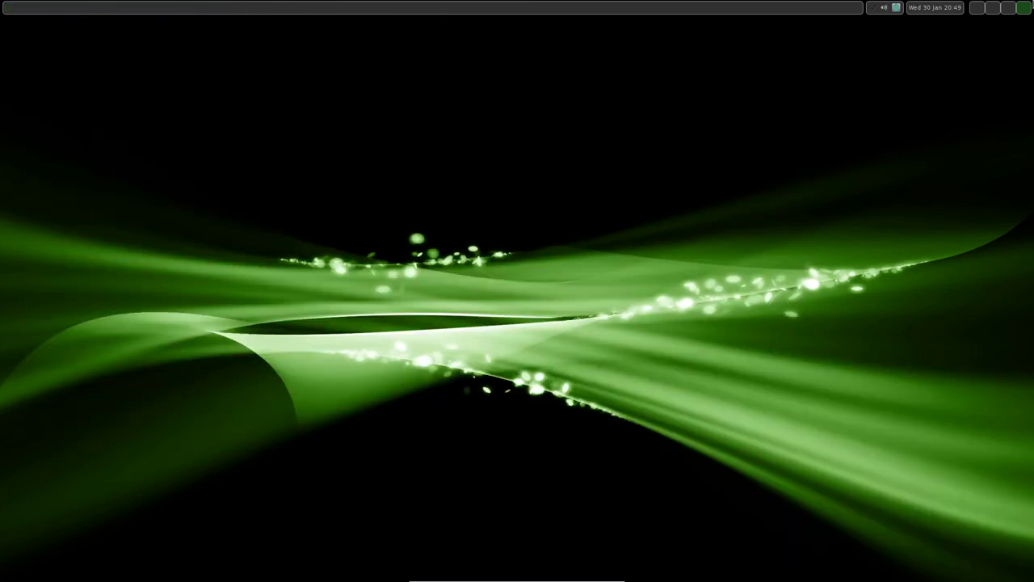
Step: Switch to desktop 3 and close its tint2rc, file manager, tintwizard and Obmenu windows
left_click(1009, 8)
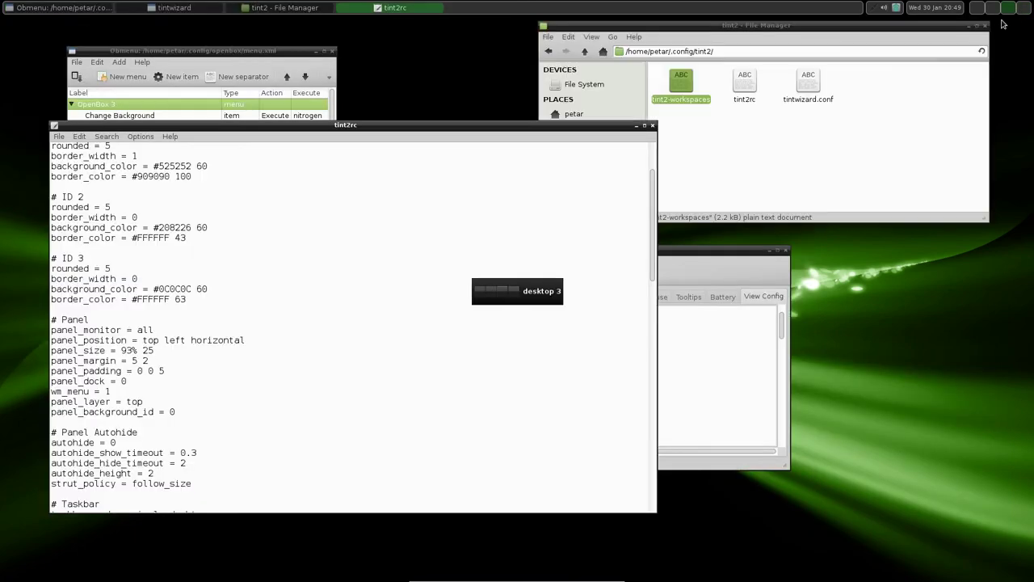
right_click(356, 8)
right_click(277, 9)
right_click(184, 11)
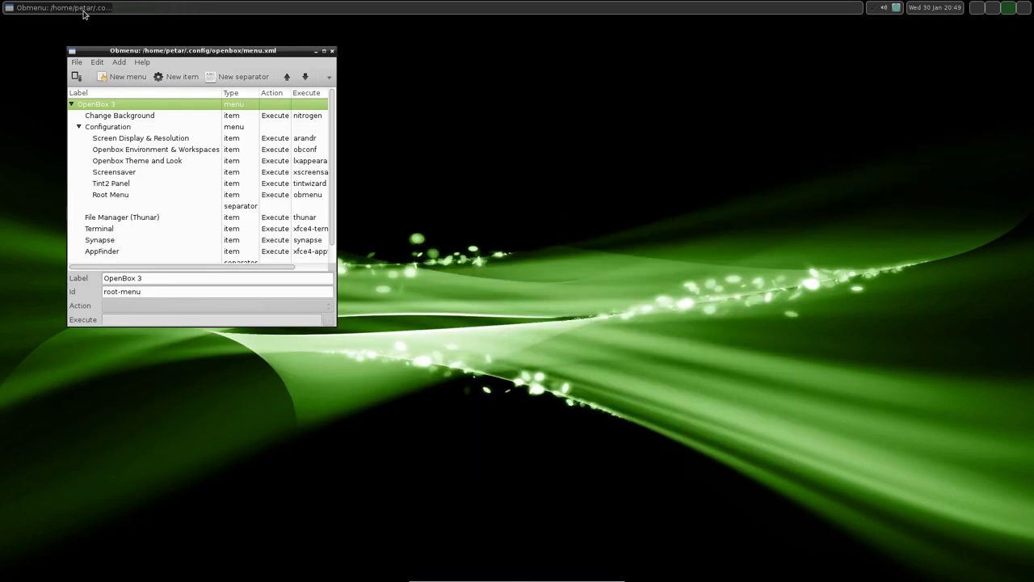
right_click(86, 11)
Step: Switch to desktop 2 and close the Application Finder, Terminal, About Thunar, file manager and Audio Mixer windows
left_click(993, 9)
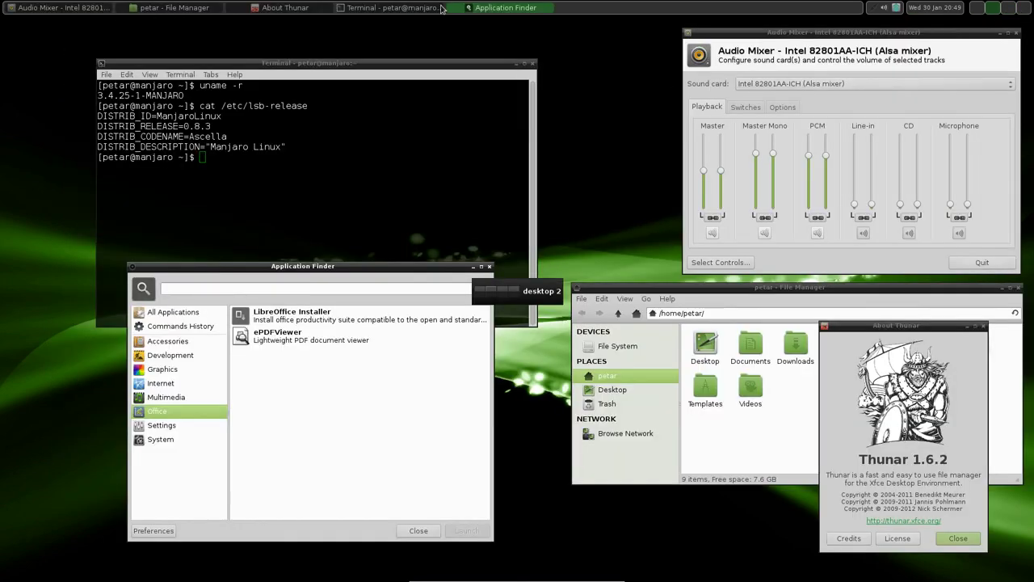
right_click(490, 9)
right_click(363, 9)
right_click(277, 9)
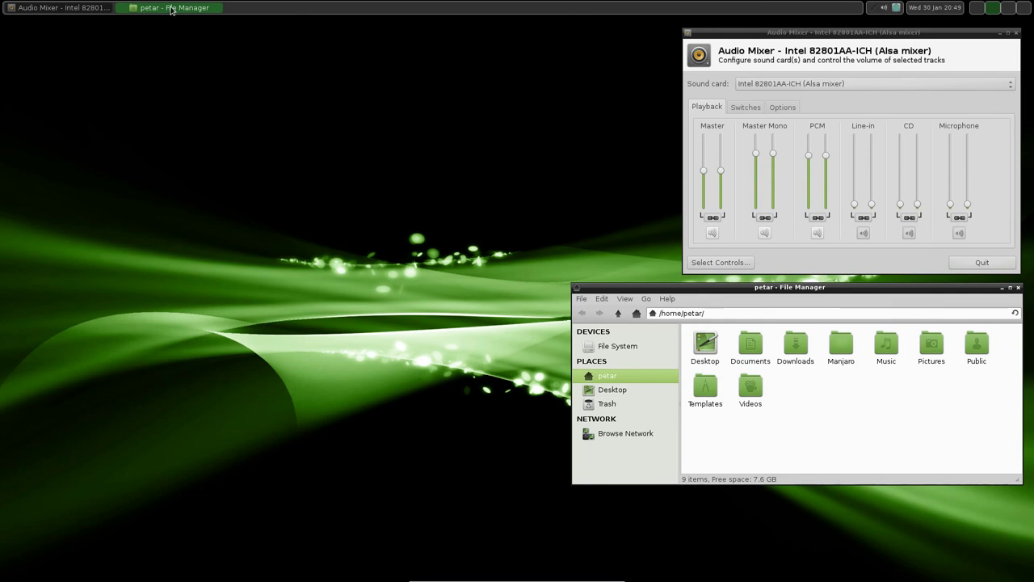
right_click(174, 9)
right_click(64, 8)
Step: Switch to desktop 1 and close all its configuration windows, cancelling Nitrogen's open Preferences dialog before closing Nitrogen
left_click(984, 11)
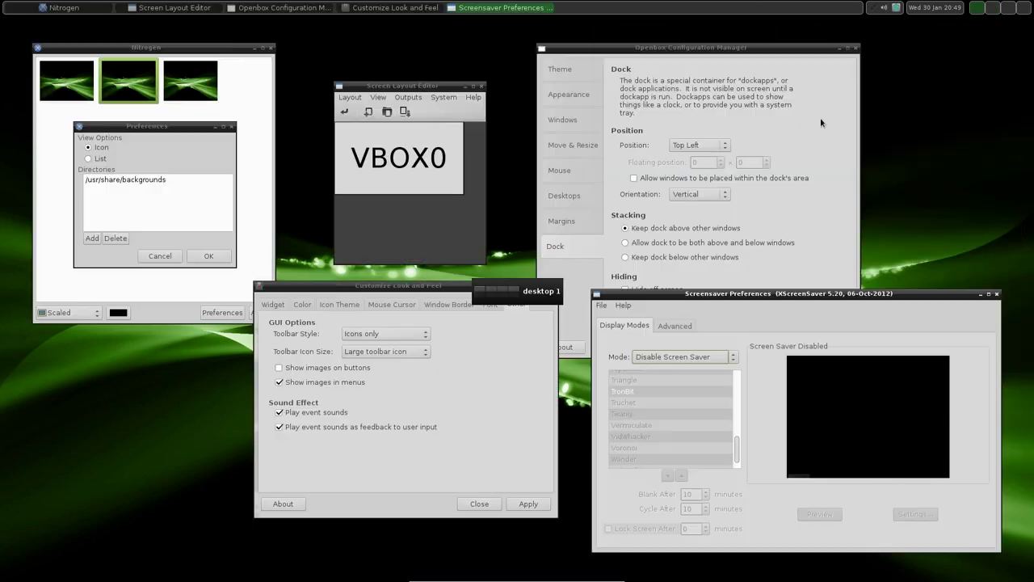
right_click(475, 10)
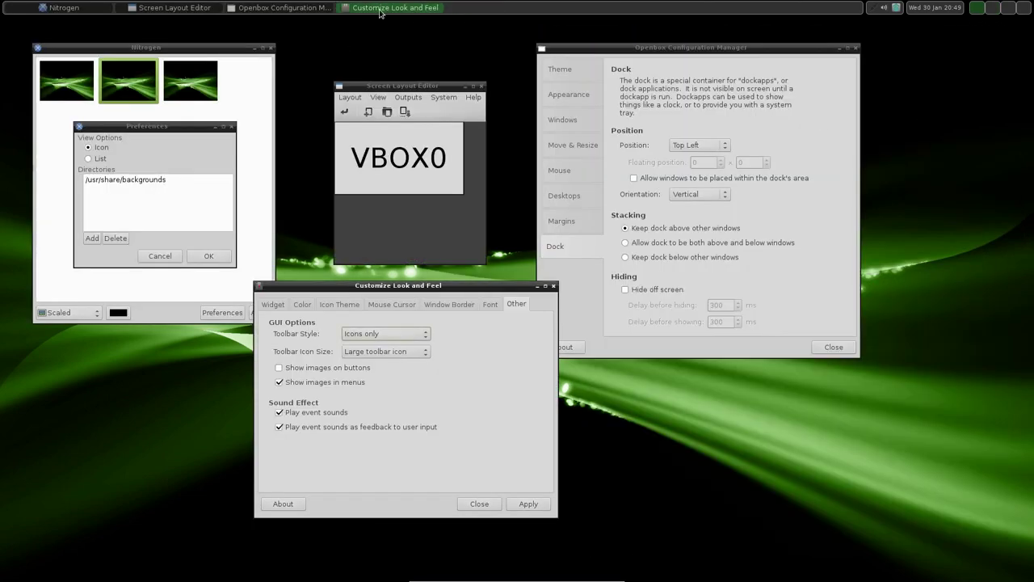
right_click(379, 10)
right_click(266, 9)
right_click(186, 11)
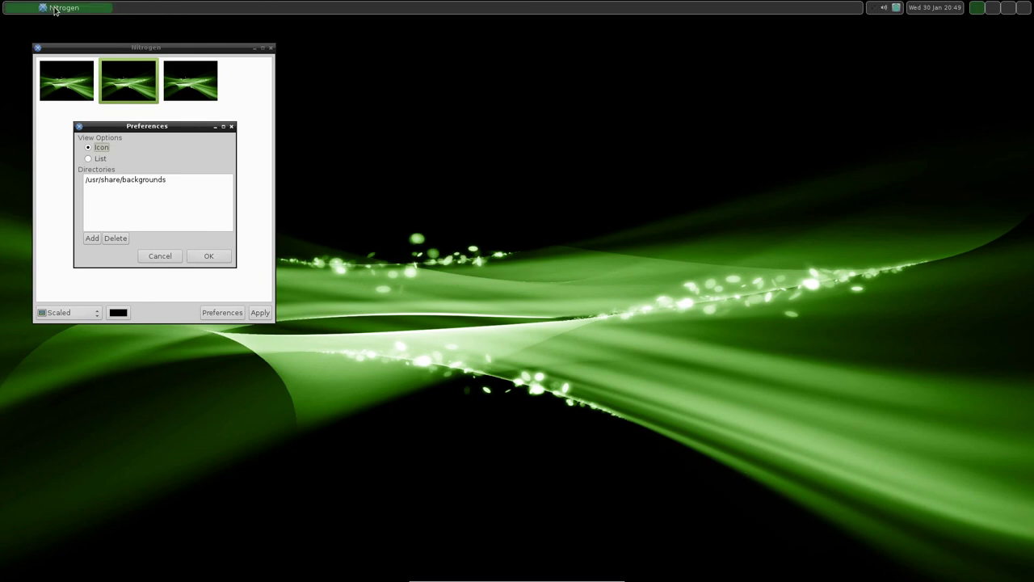
left_click(168, 257)
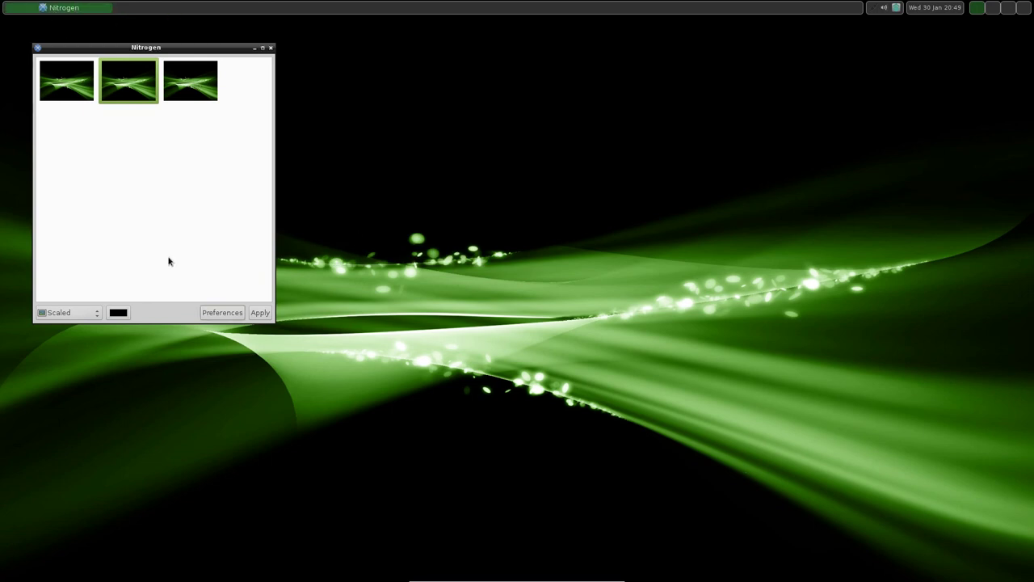
left_click(272, 48)
Step: Open the logout screen from the root menu
right_click(522, 138)
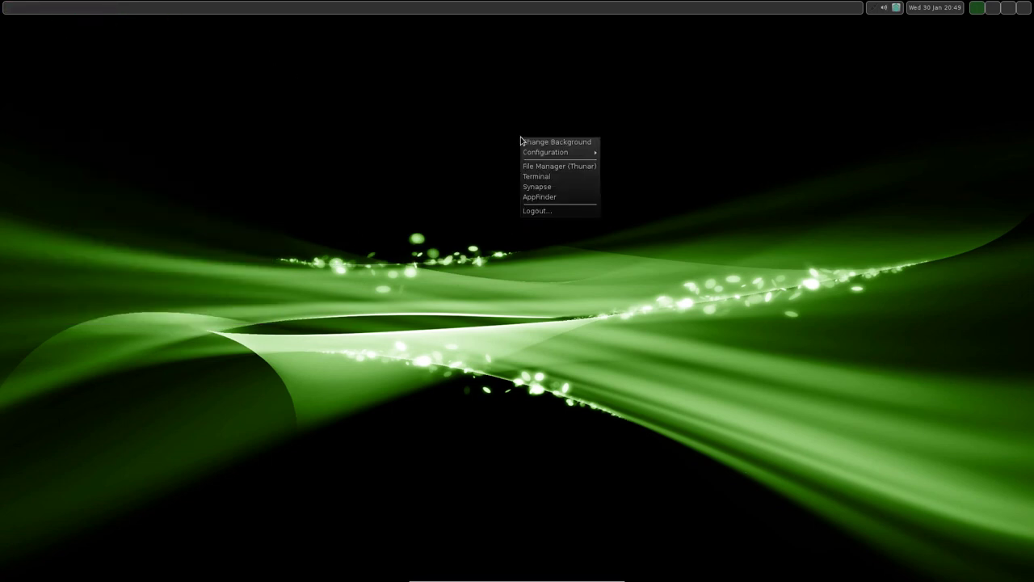
left_click(549, 211)
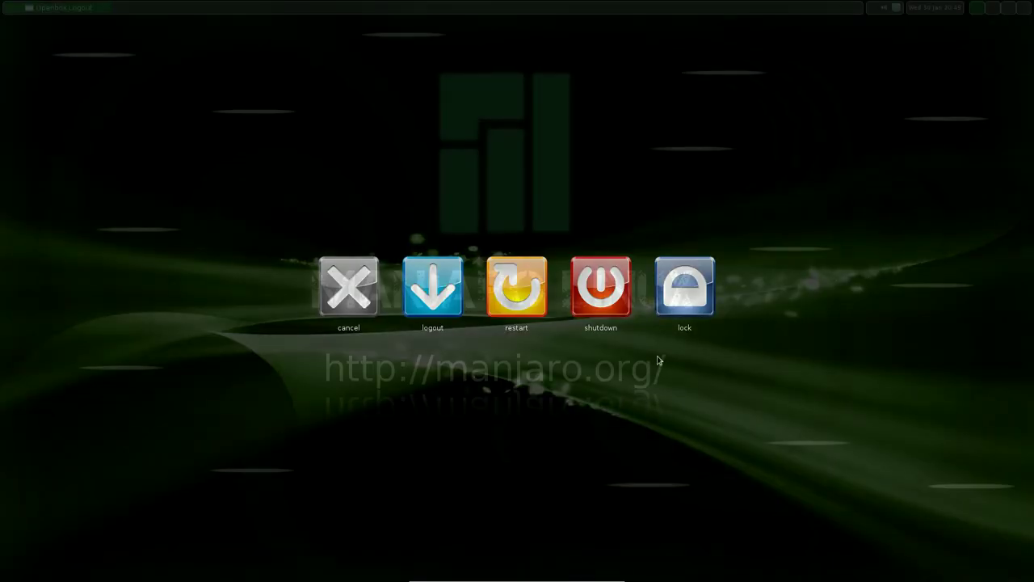